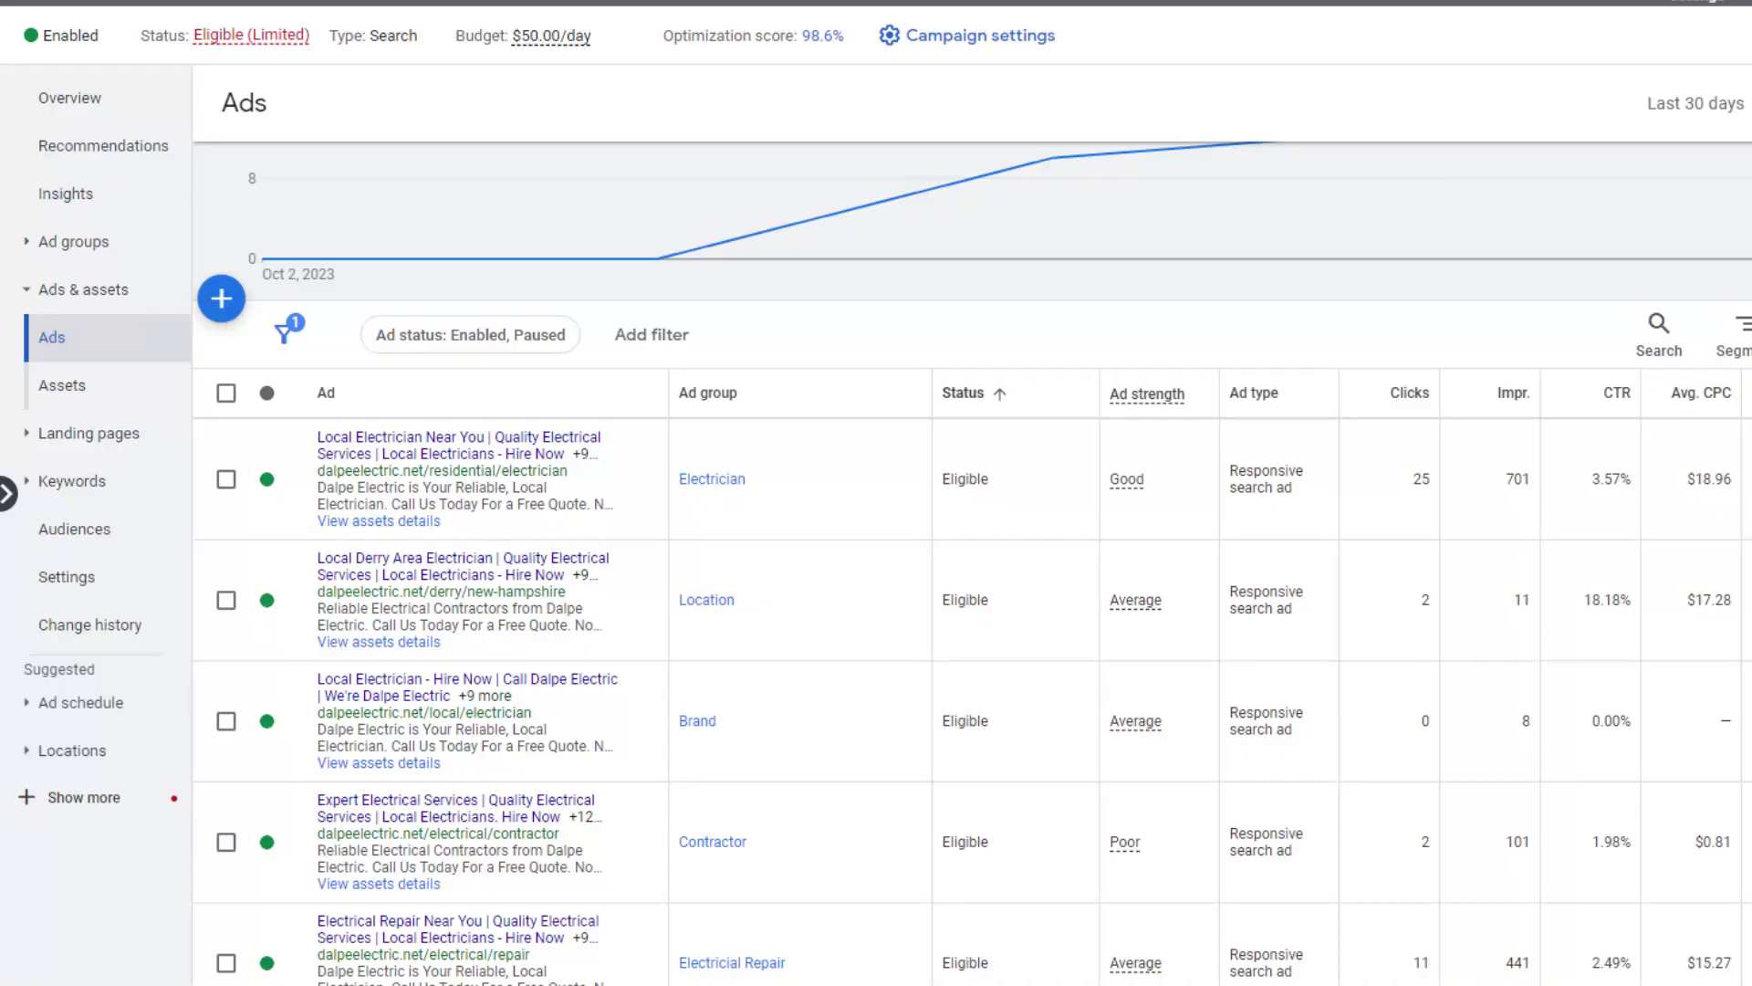
Step: Open the Contractor ad's editor, review its 15 headlines and descriptions, and bring up headline suggestions
{"action": "scroll", "coordinate": [972, 562], "scroll_direction": "down", "scroll_amount": 1}
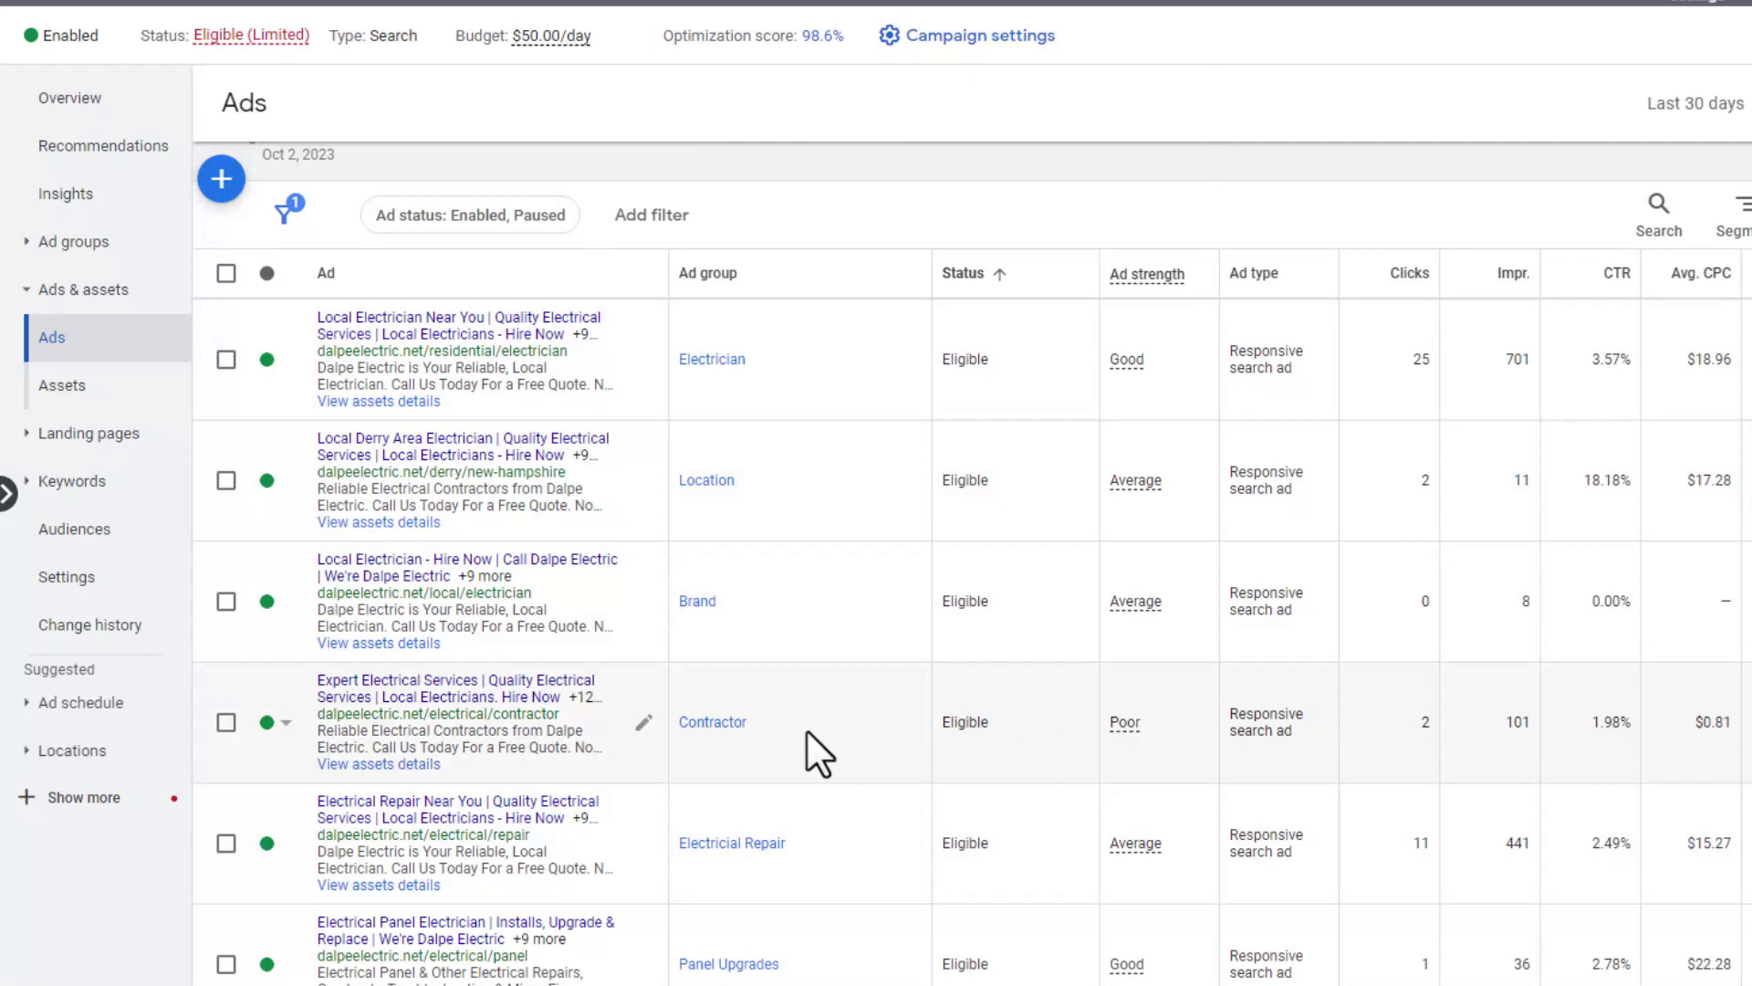
{"action": "left_click", "coordinate": [645, 723]}
{"action": "scroll", "coordinate": [1016, 475], "scroll_direction": "down", "scroll_amount": 8}
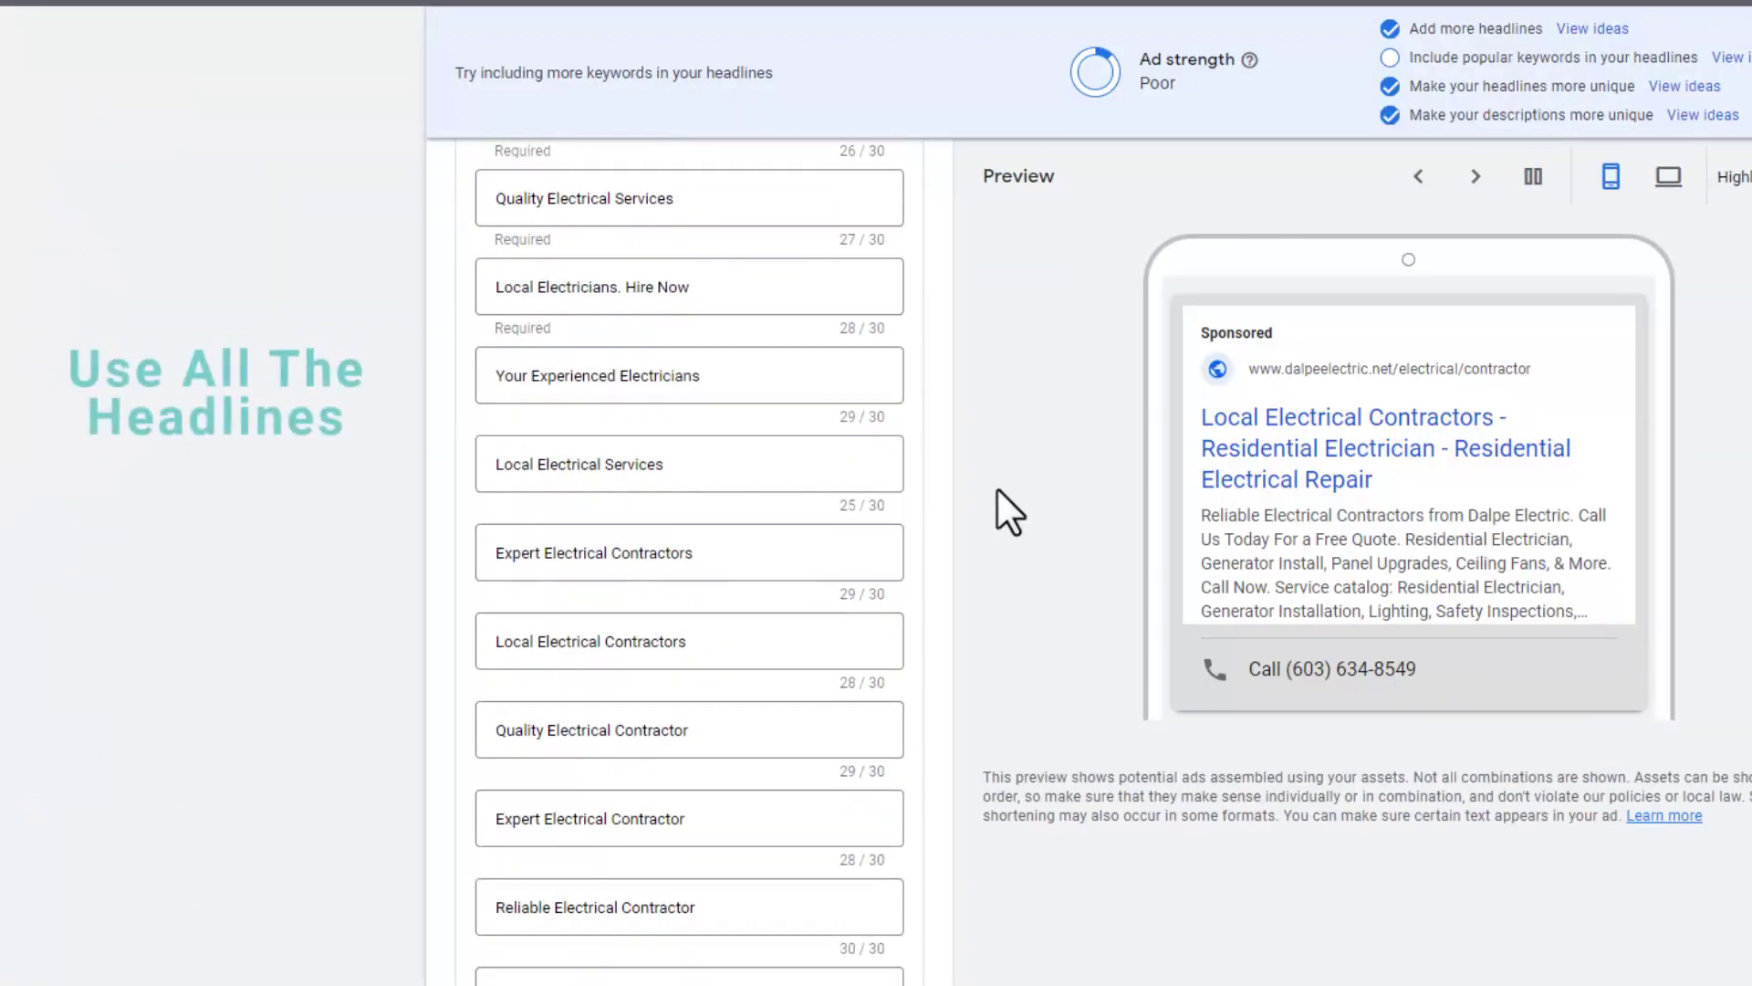
{"action": "scroll", "coordinate": [995, 491], "scroll_direction": "down", "scroll_amount": 8}
{"action": "scroll", "coordinate": [730, 552], "scroll_direction": "up", "scroll_amount": 7}
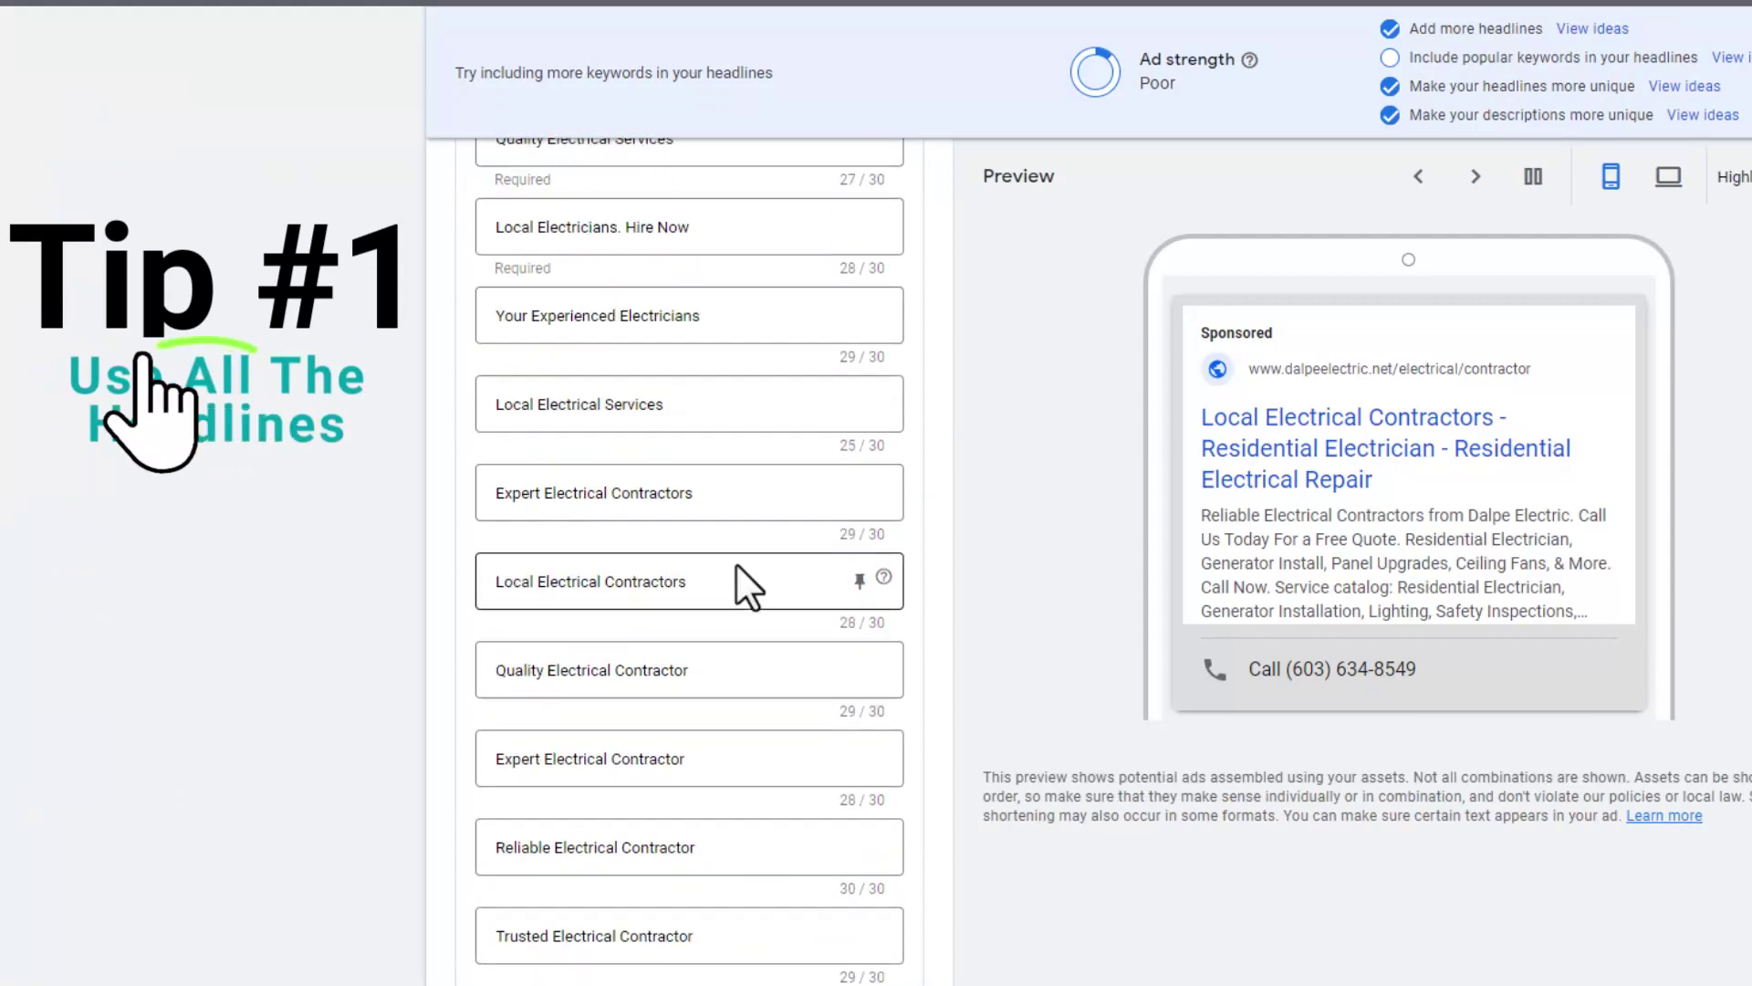
{"action": "scroll", "coordinate": [725, 548], "scroll_direction": "up", "scroll_amount": 3}
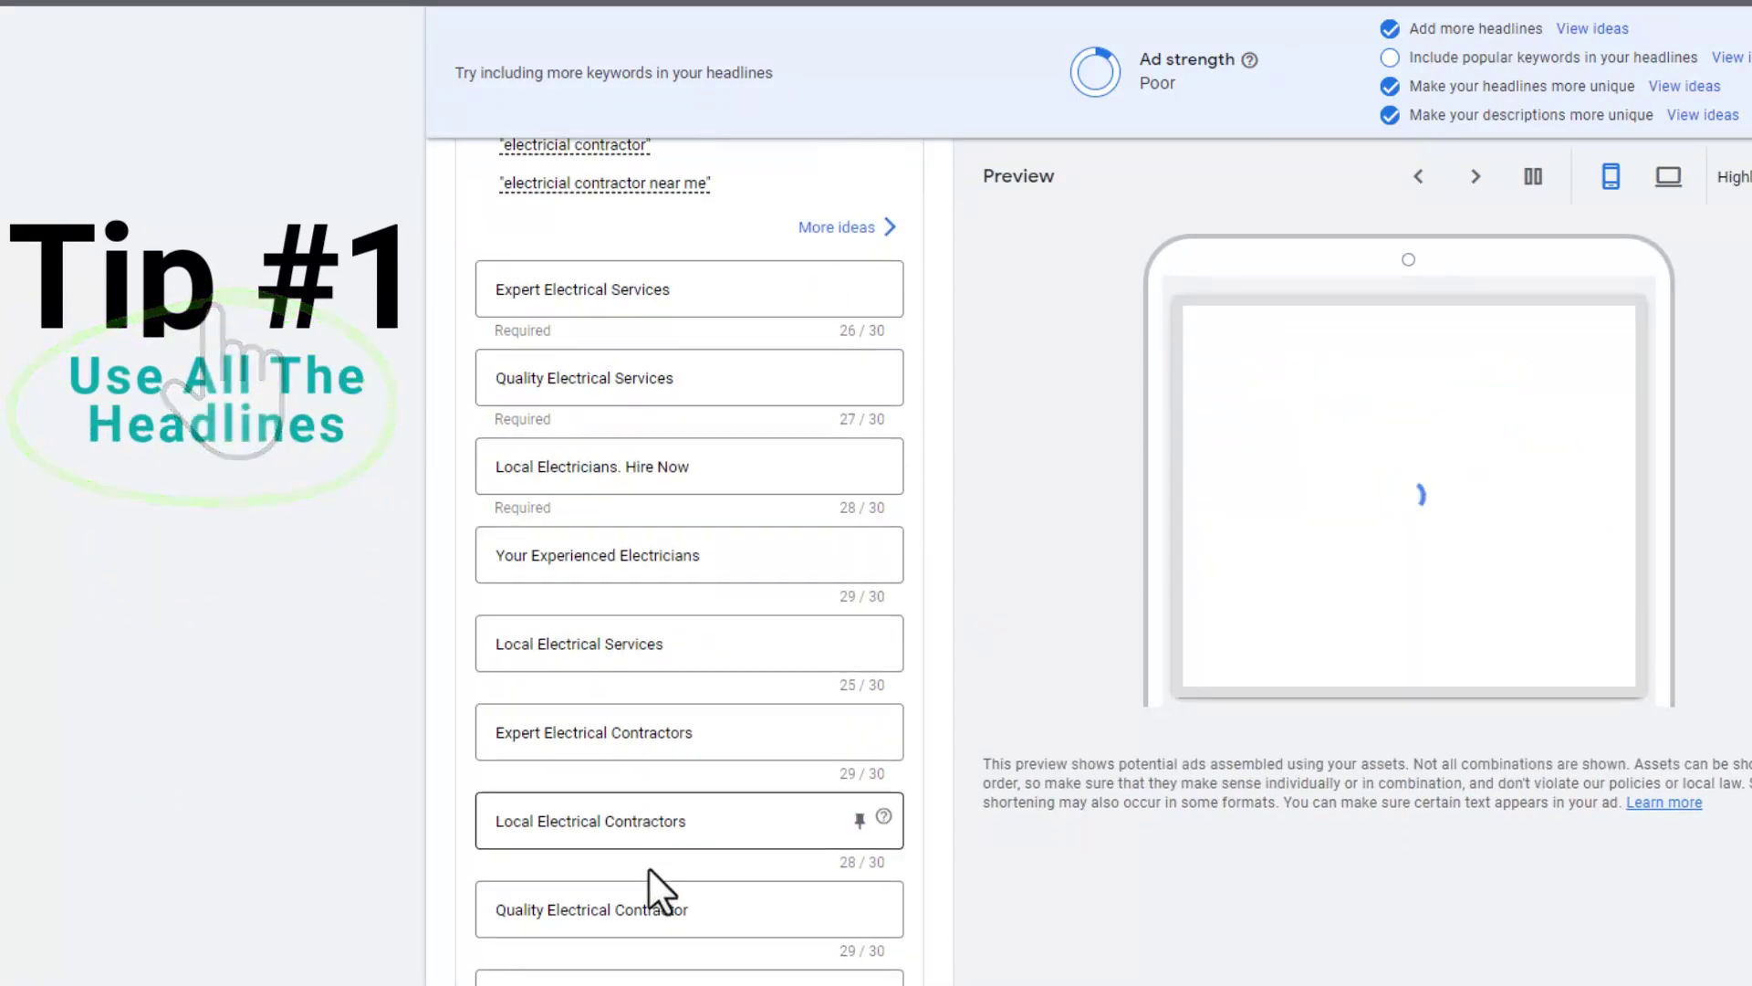
{"action": "scroll", "coordinate": [649, 803], "scroll_direction": "down", "scroll_amount": 5}
{"action": "scroll", "coordinate": [944, 551], "scroll_direction": "up", "scroll_amount": 7}
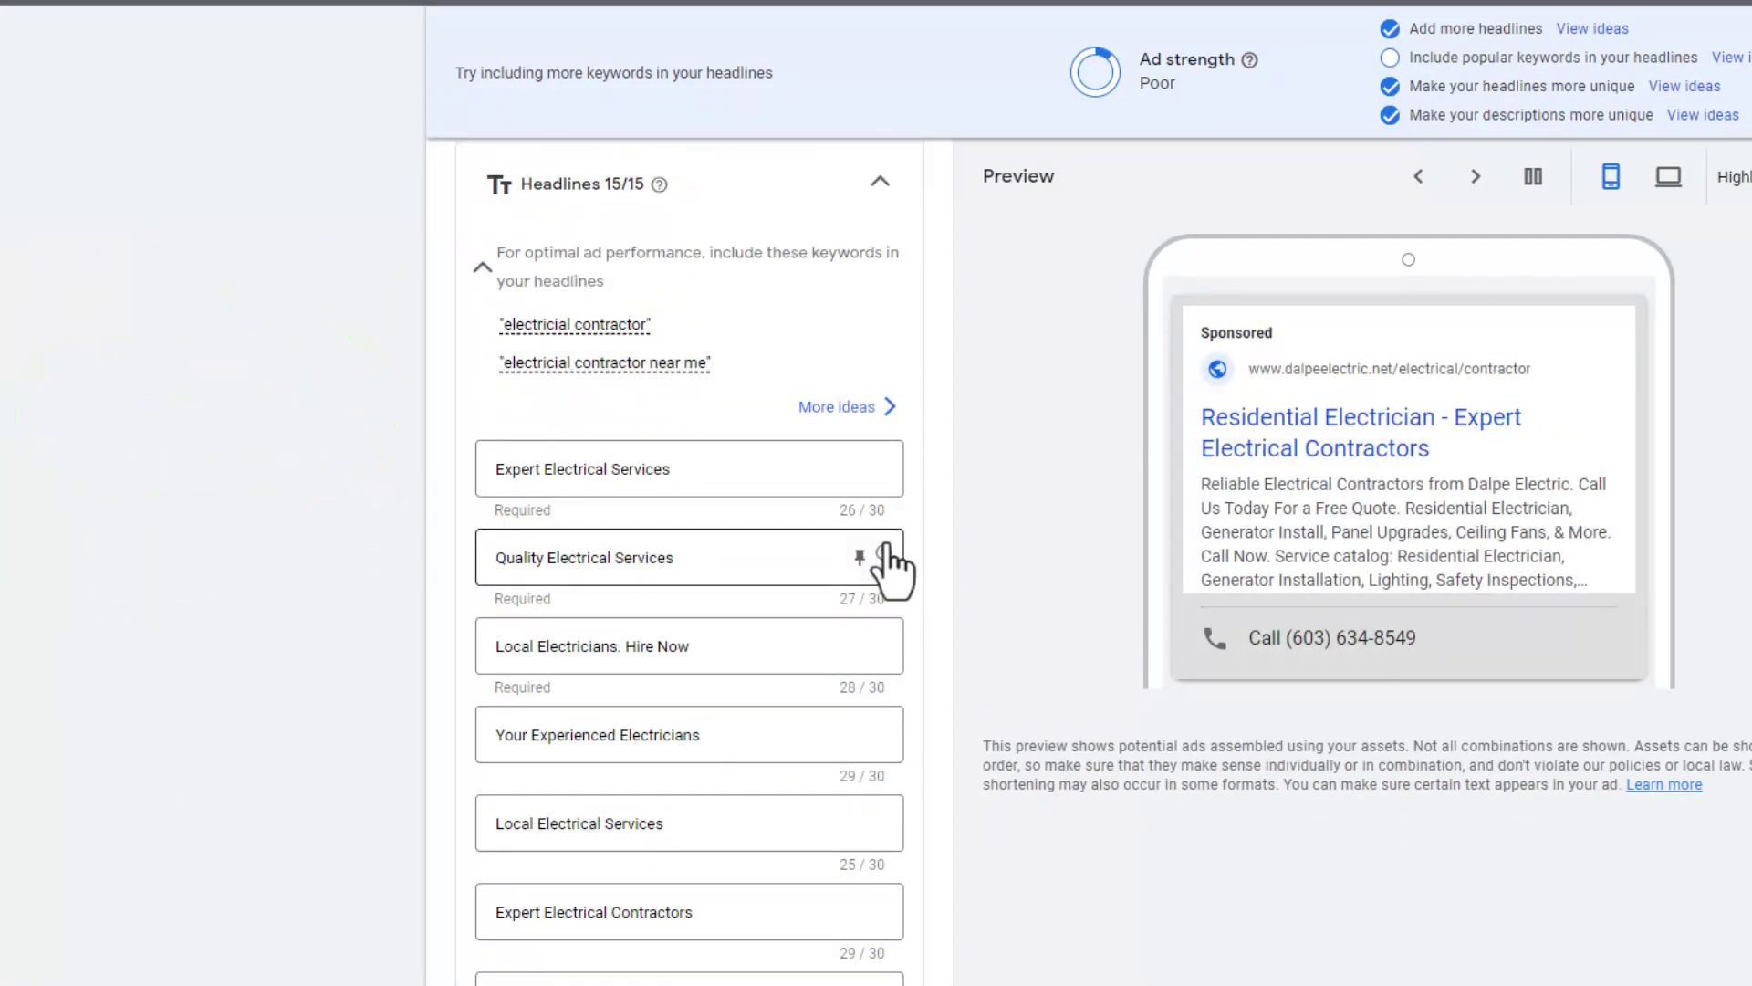
{"action": "scroll", "coordinate": [931, 543], "scroll_direction": "down", "scroll_amount": 2}
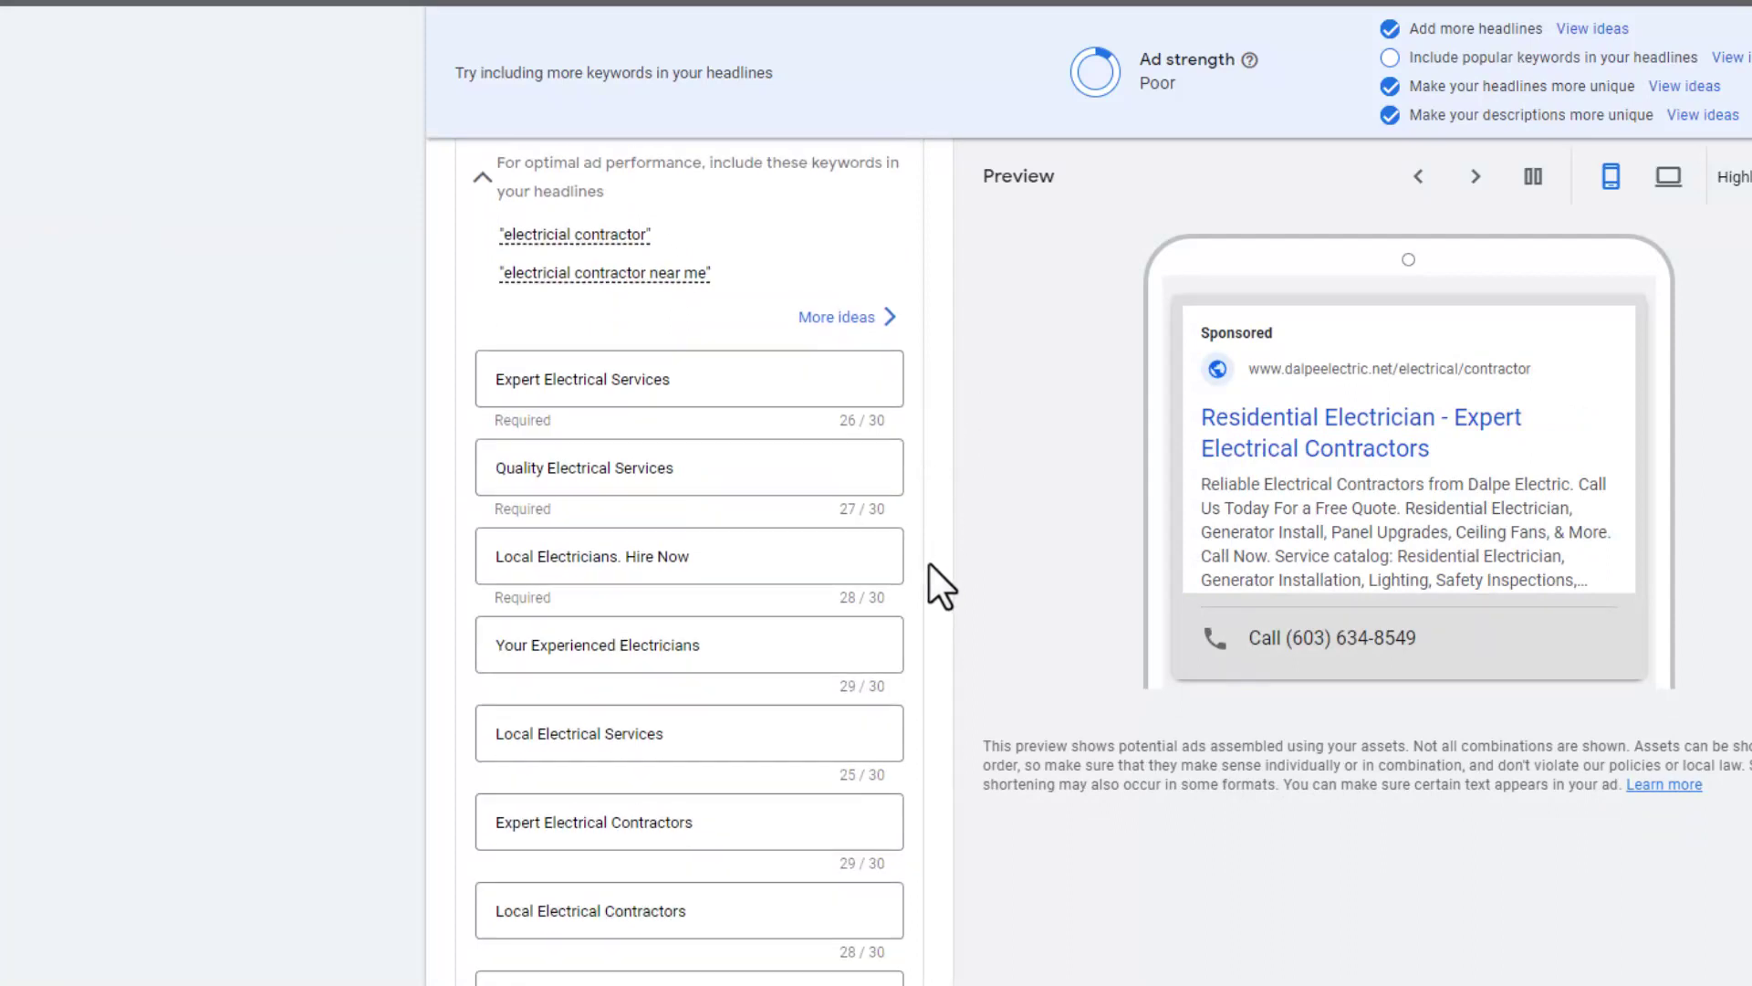
{"action": "scroll", "coordinate": [929, 558], "scroll_direction": "down", "scroll_amount": 12}
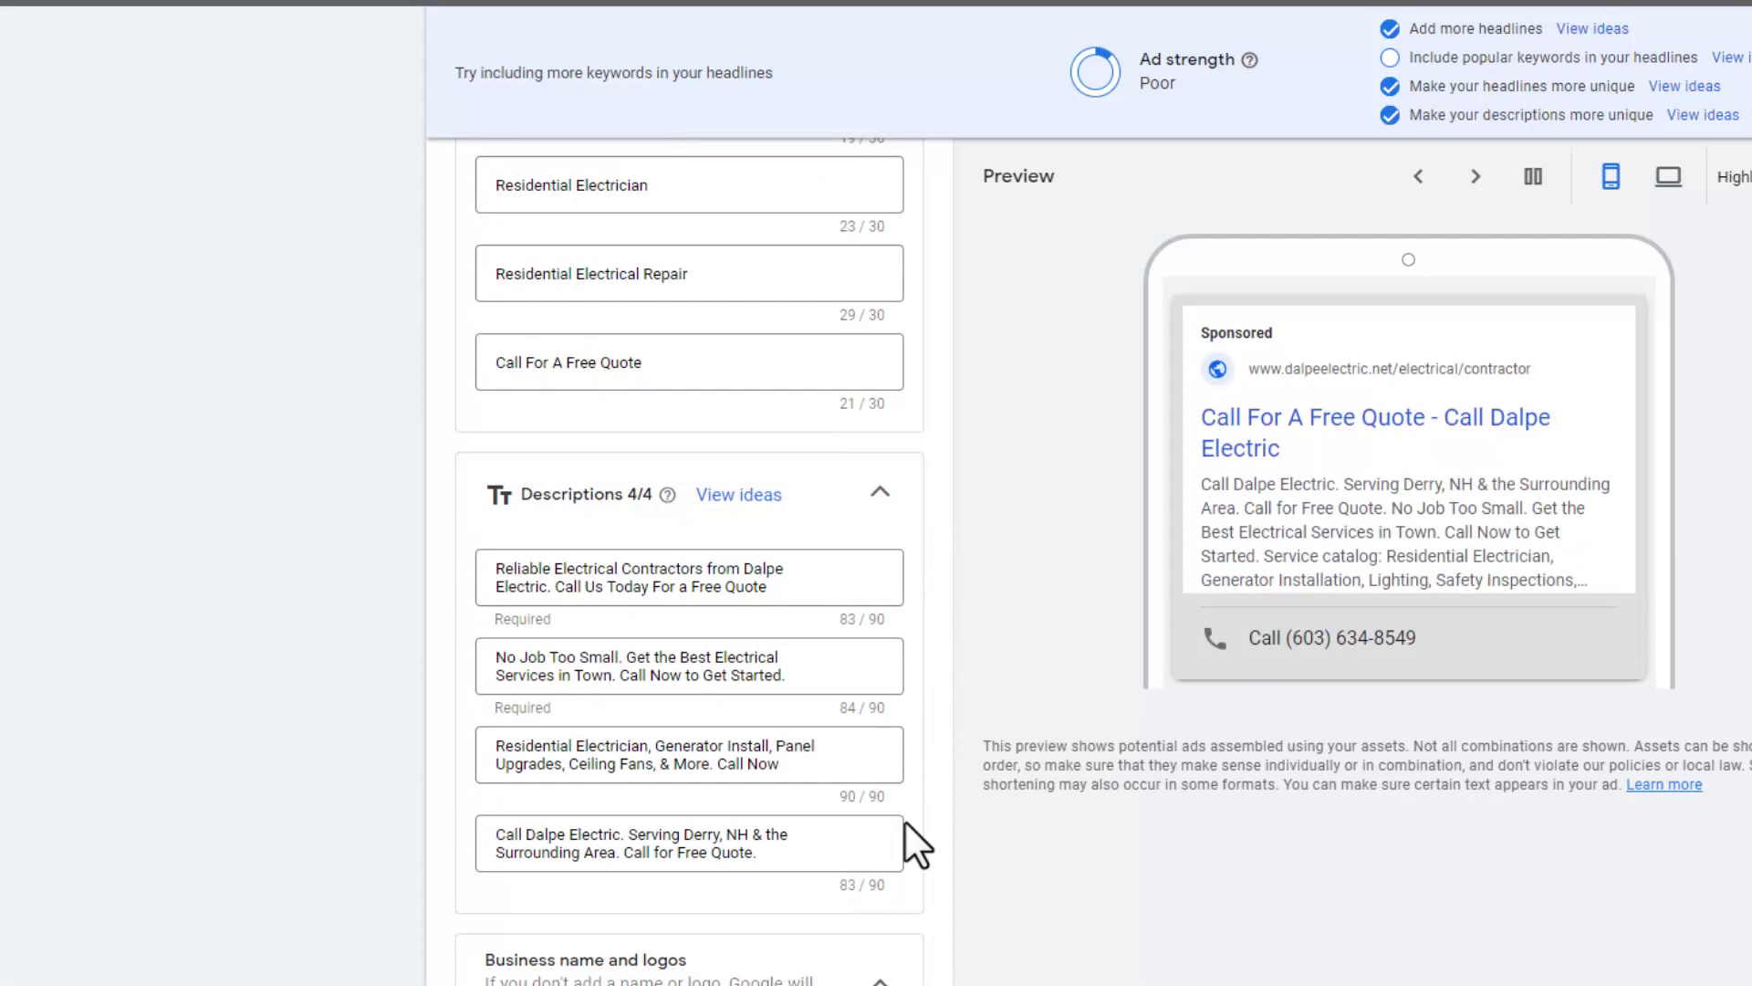
{"action": "scroll", "coordinate": [921, 822], "scroll_direction": "up", "scroll_amount": 5}
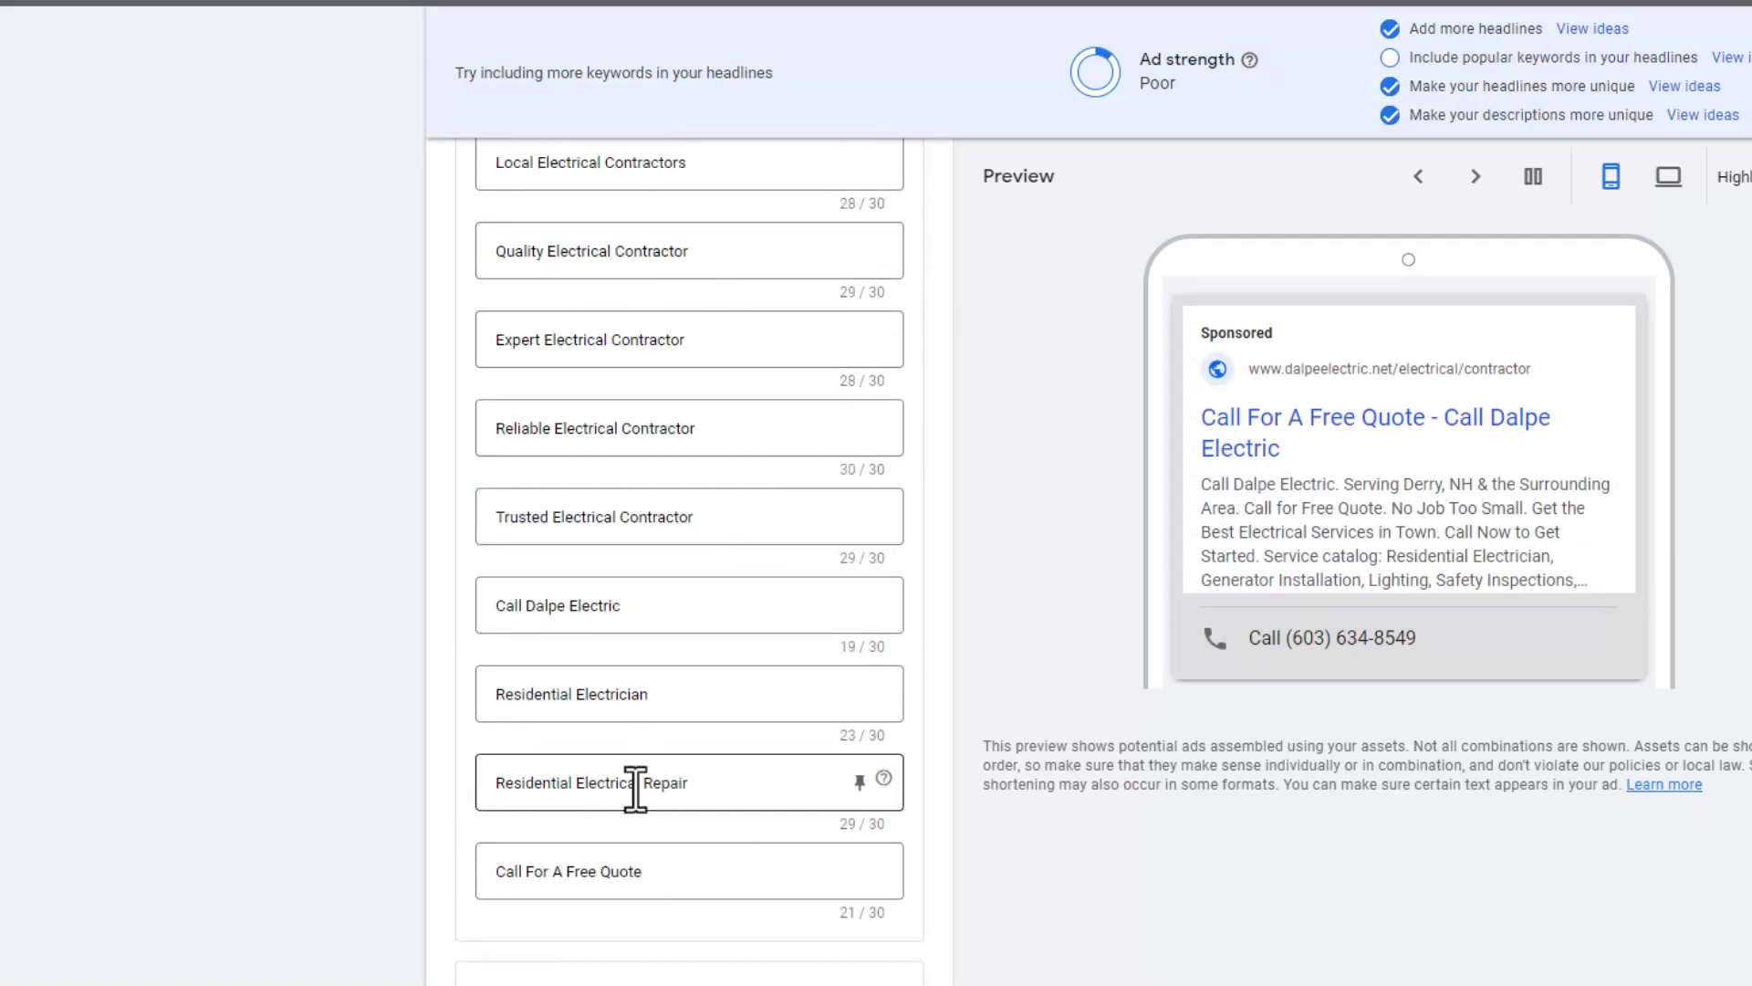
{"action": "scroll", "coordinate": [694, 758], "scroll_direction": "down", "scroll_amount": 4}
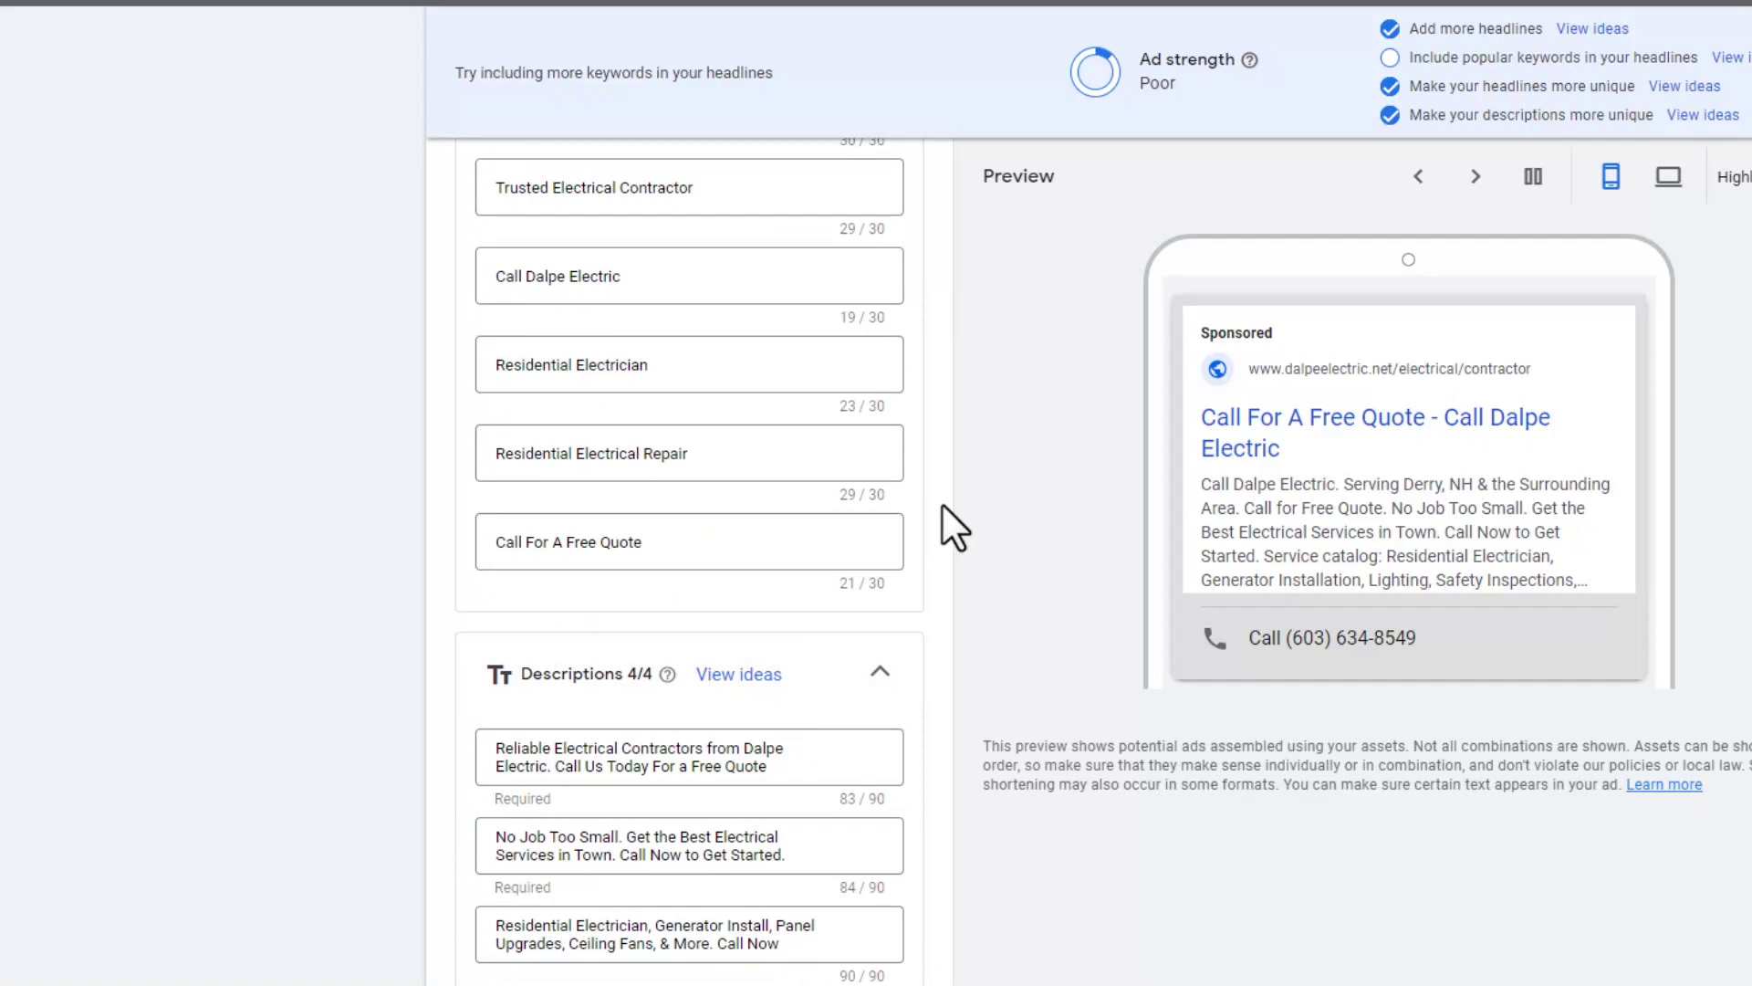
{"action": "scroll", "coordinate": [940, 506], "scroll_direction": "up", "scroll_amount": 4}
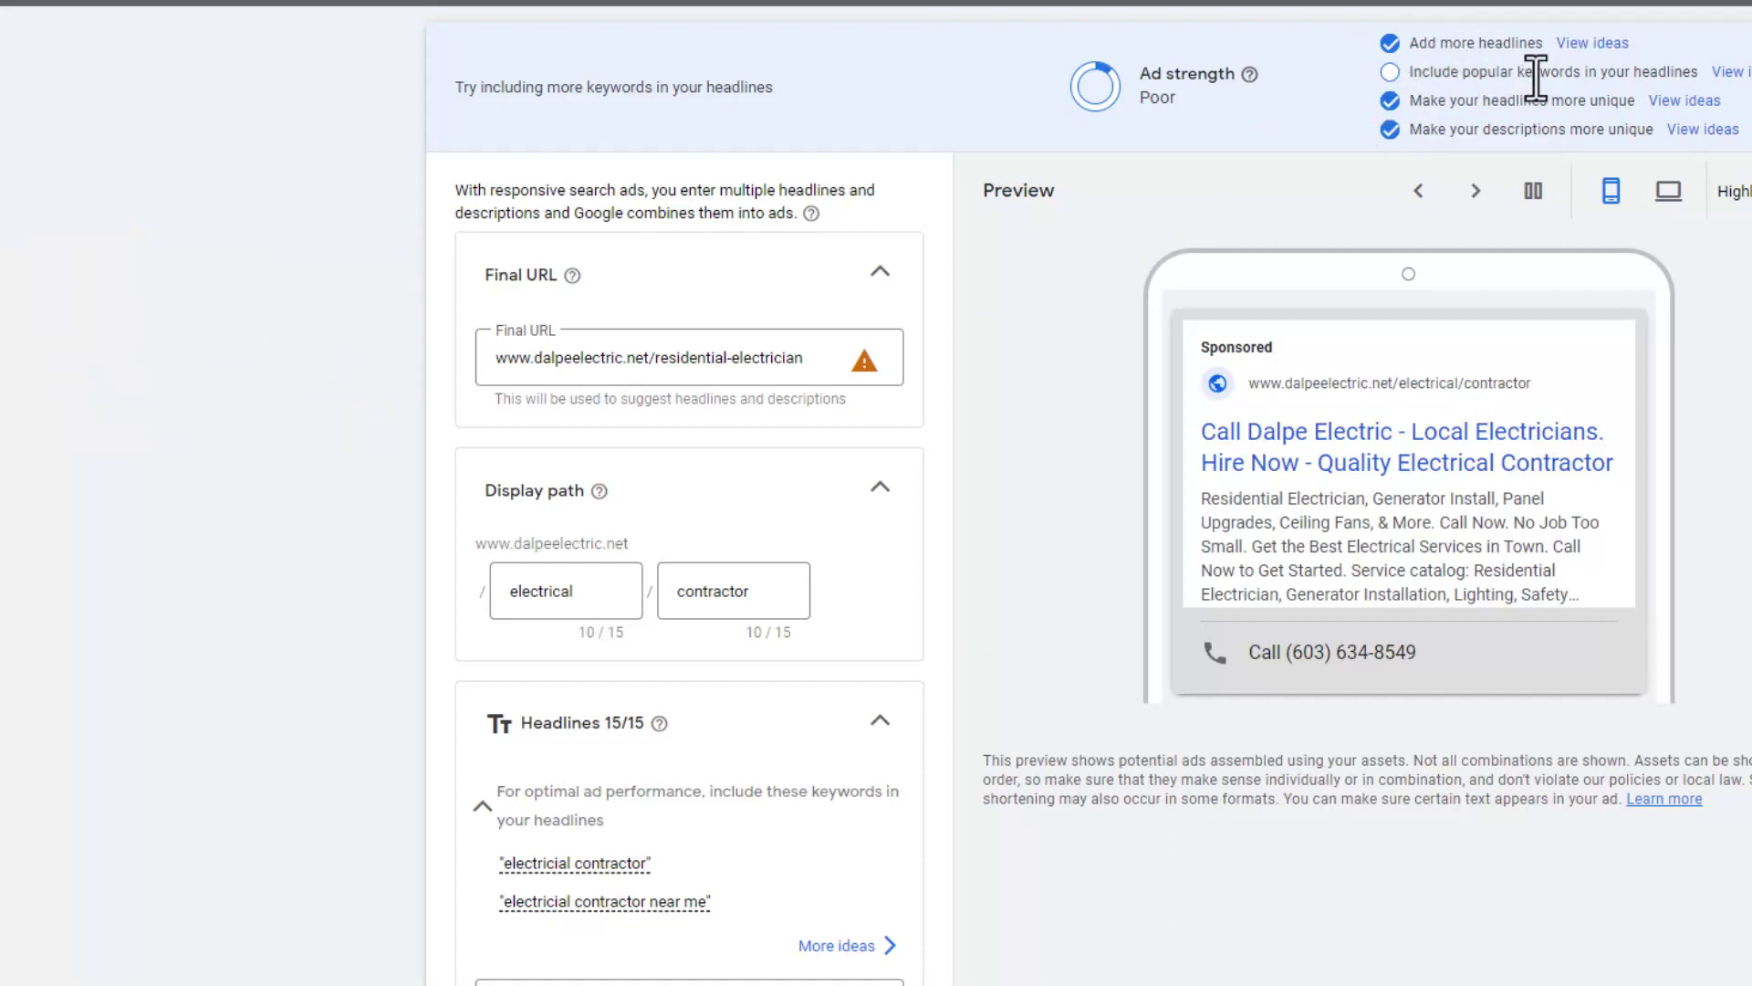
{"action": "left_click", "coordinate": [1748, 78]}
Step: Look over the suggested headlines, noting the 15-headline maximum, then exit to the Ads table
{"action": "scroll", "coordinate": [1131, 468], "scroll_direction": "up", "scroll_amount": 1}
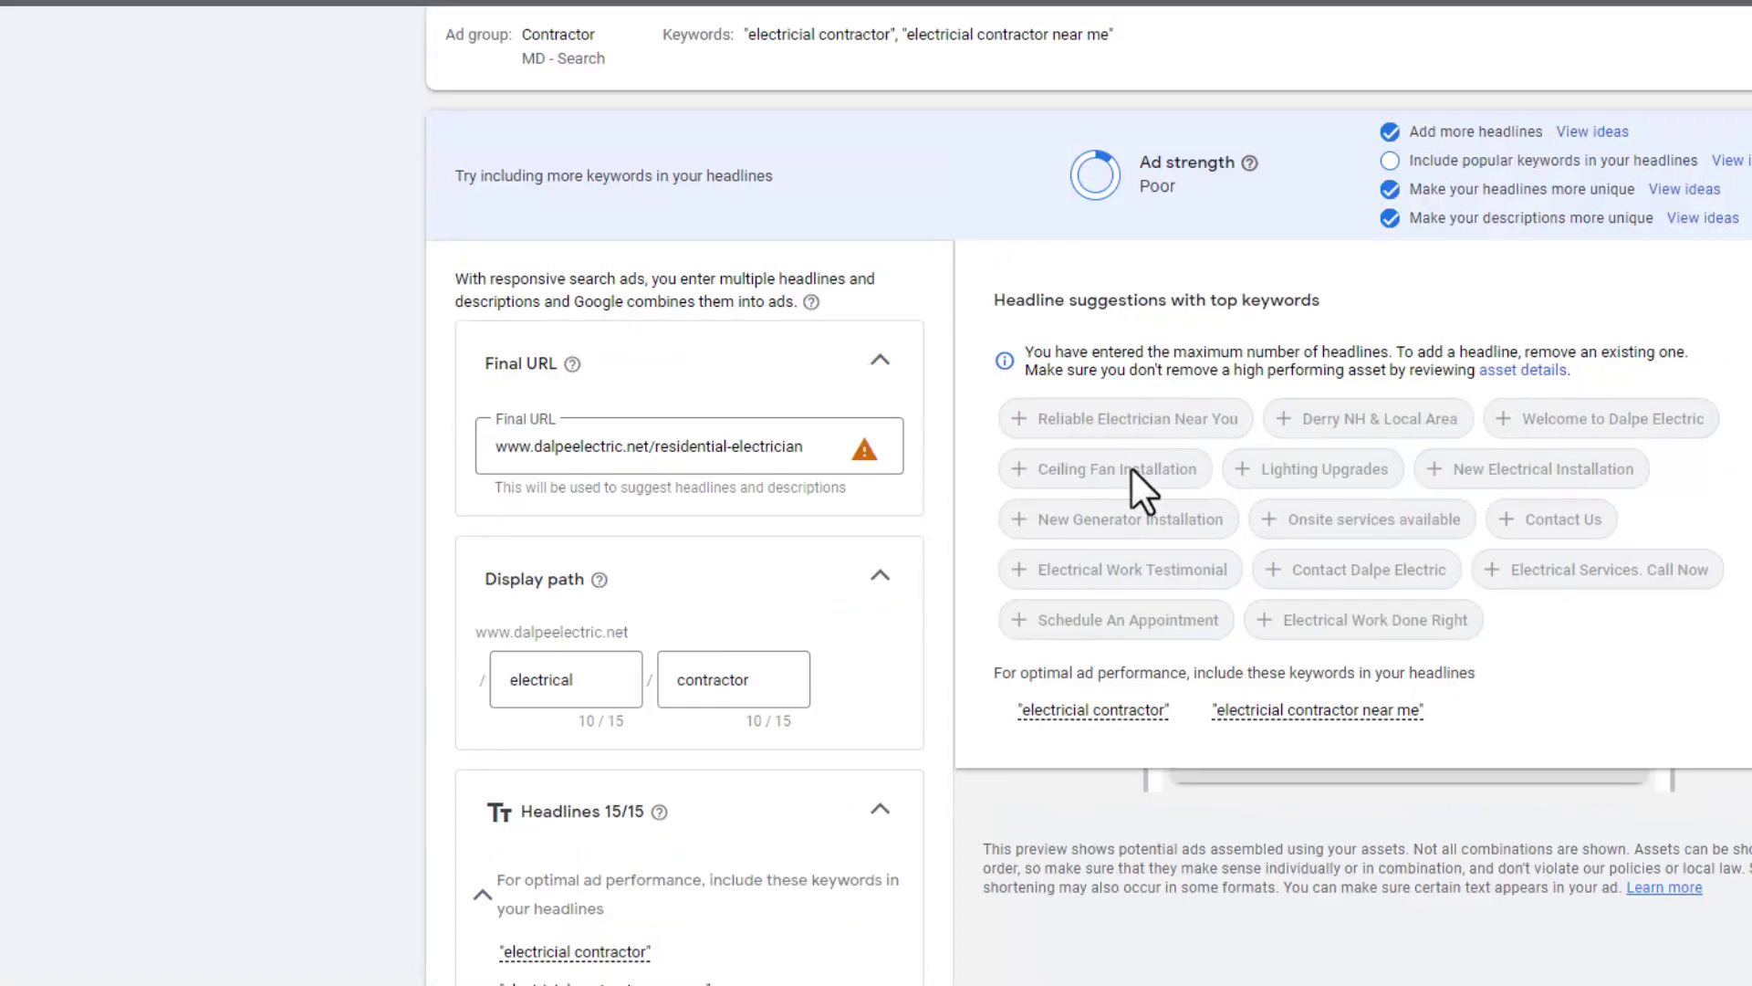
{"action": "scroll", "coordinate": [933, 538], "scroll_direction": "down", "scroll_amount": 5}
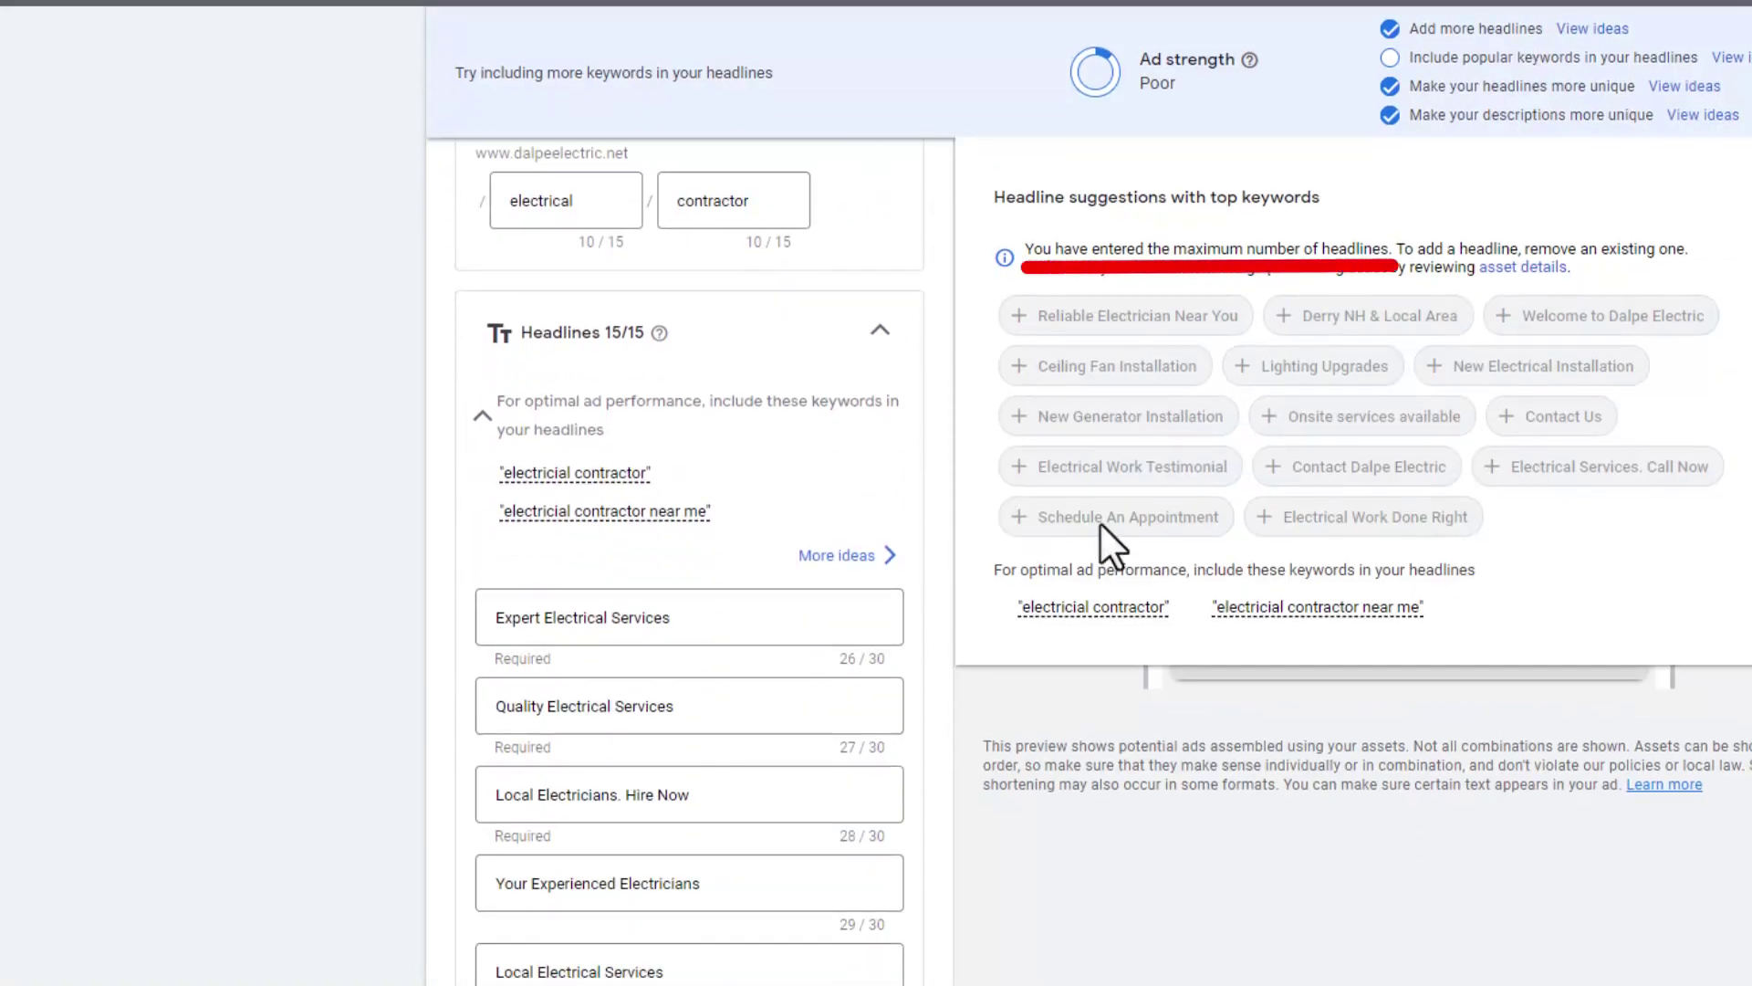
{"action": "scroll", "coordinate": [935, 624], "scroll_direction": "down", "scroll_amount": 12}
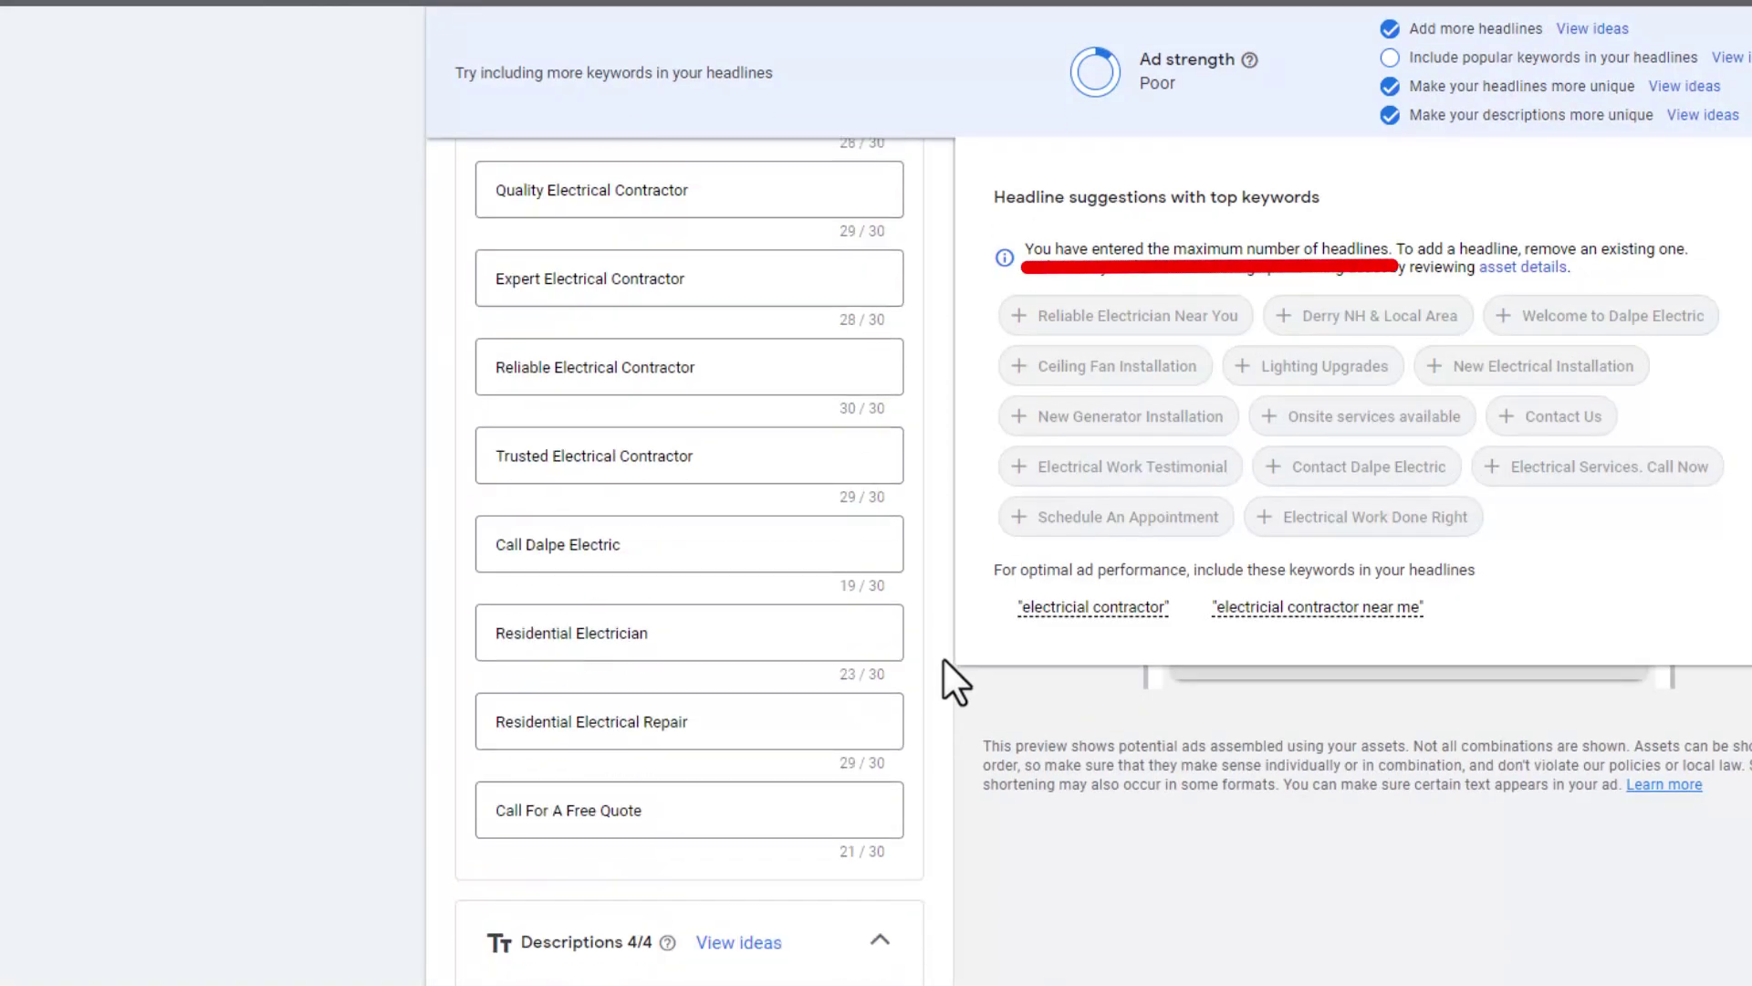
{"action": "scroll", "coordinate": [939, 650], "scroll_direction": "up", "scroll_amount": 15}
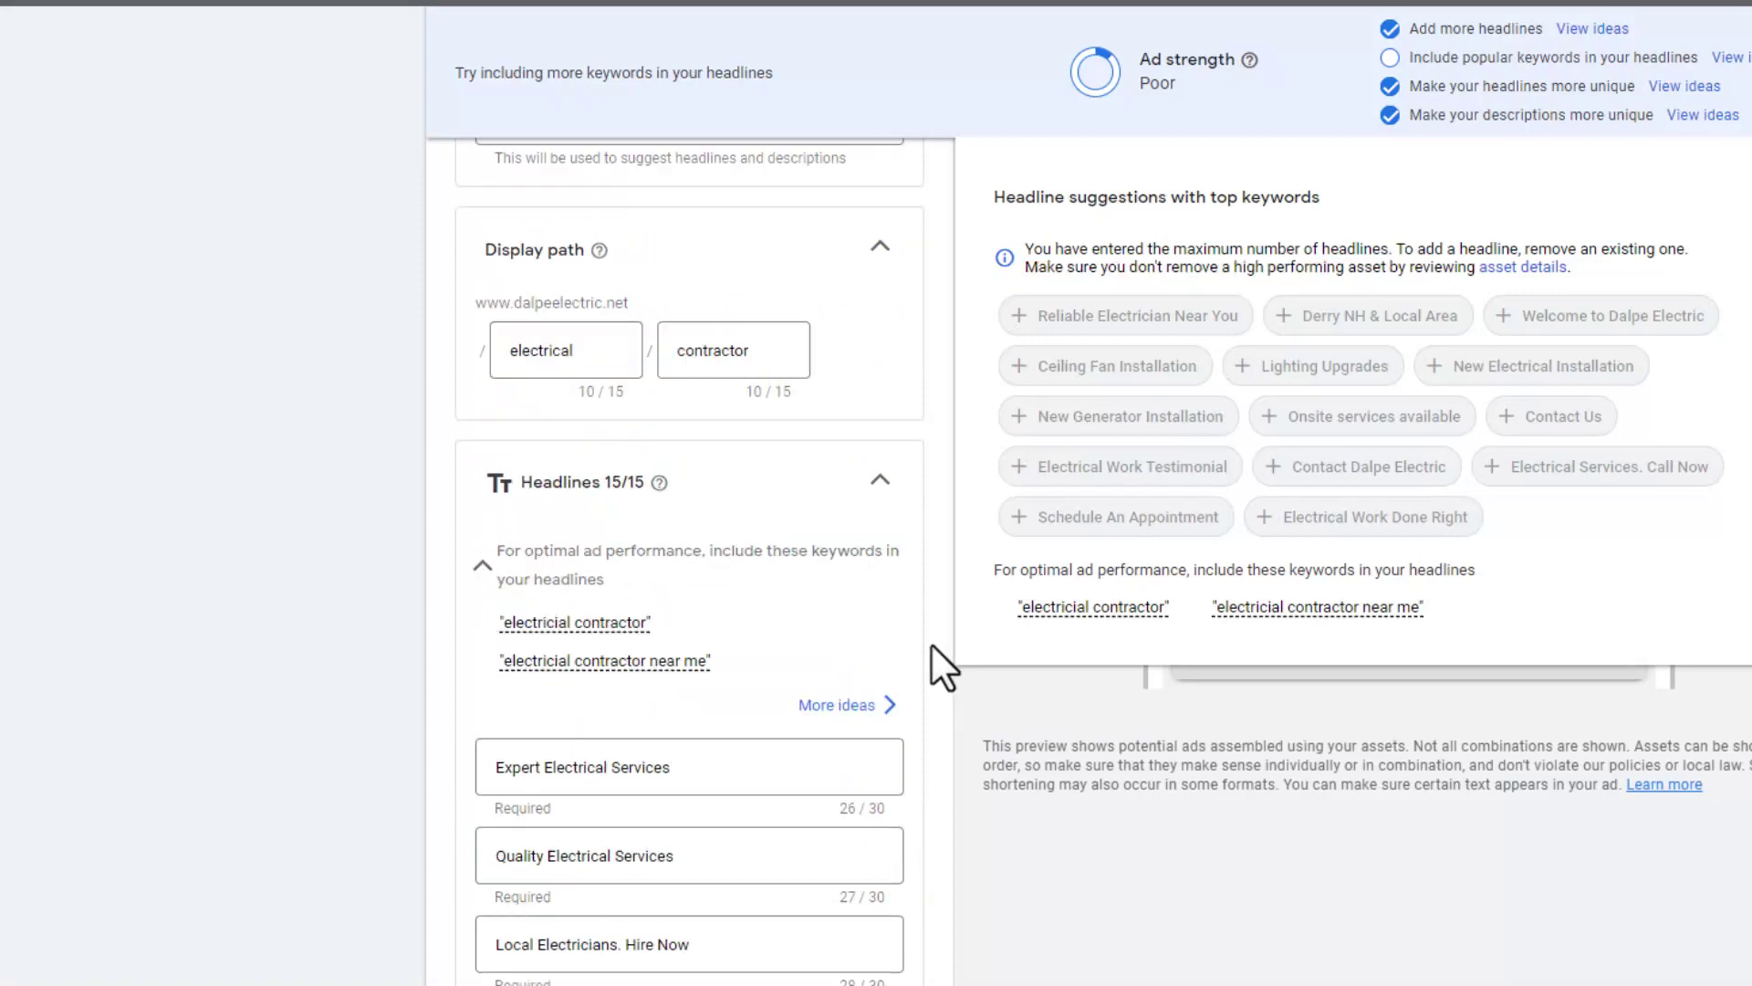
{"action": "scroll", "coordinate": [977, 609], "scroll_direction": "up", "scroll_amount": 3}
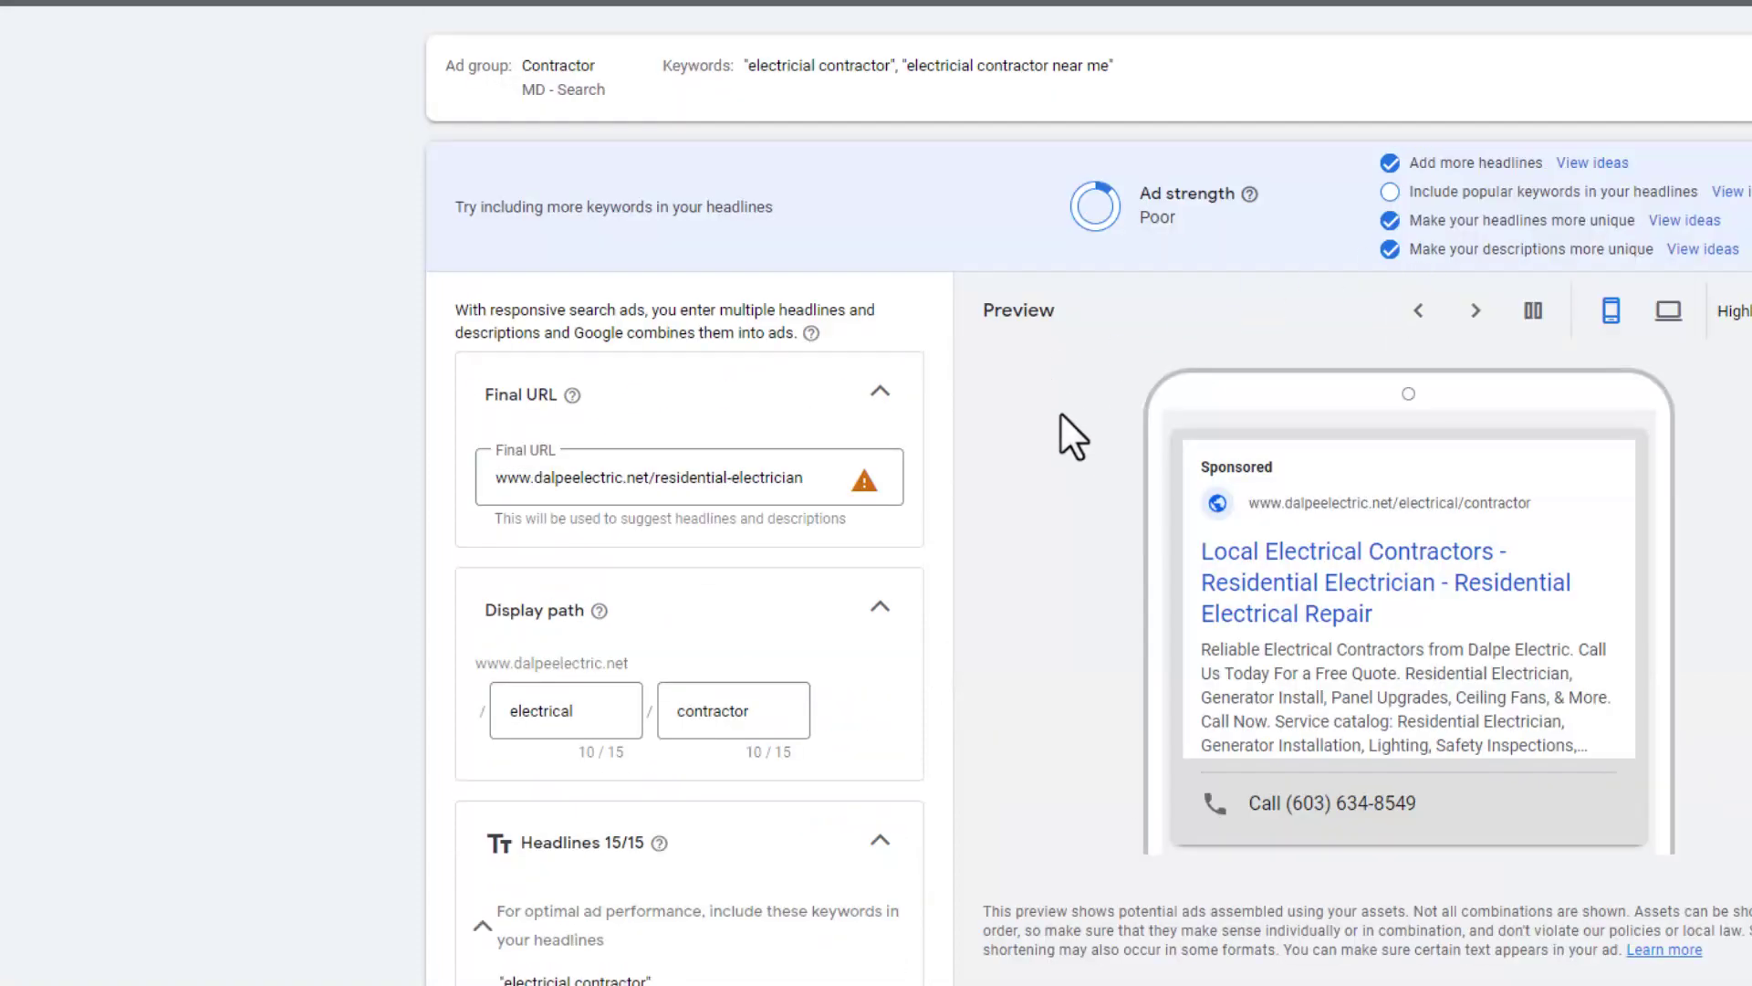
{"action": "left_click", "coordinate": [63, 8]}
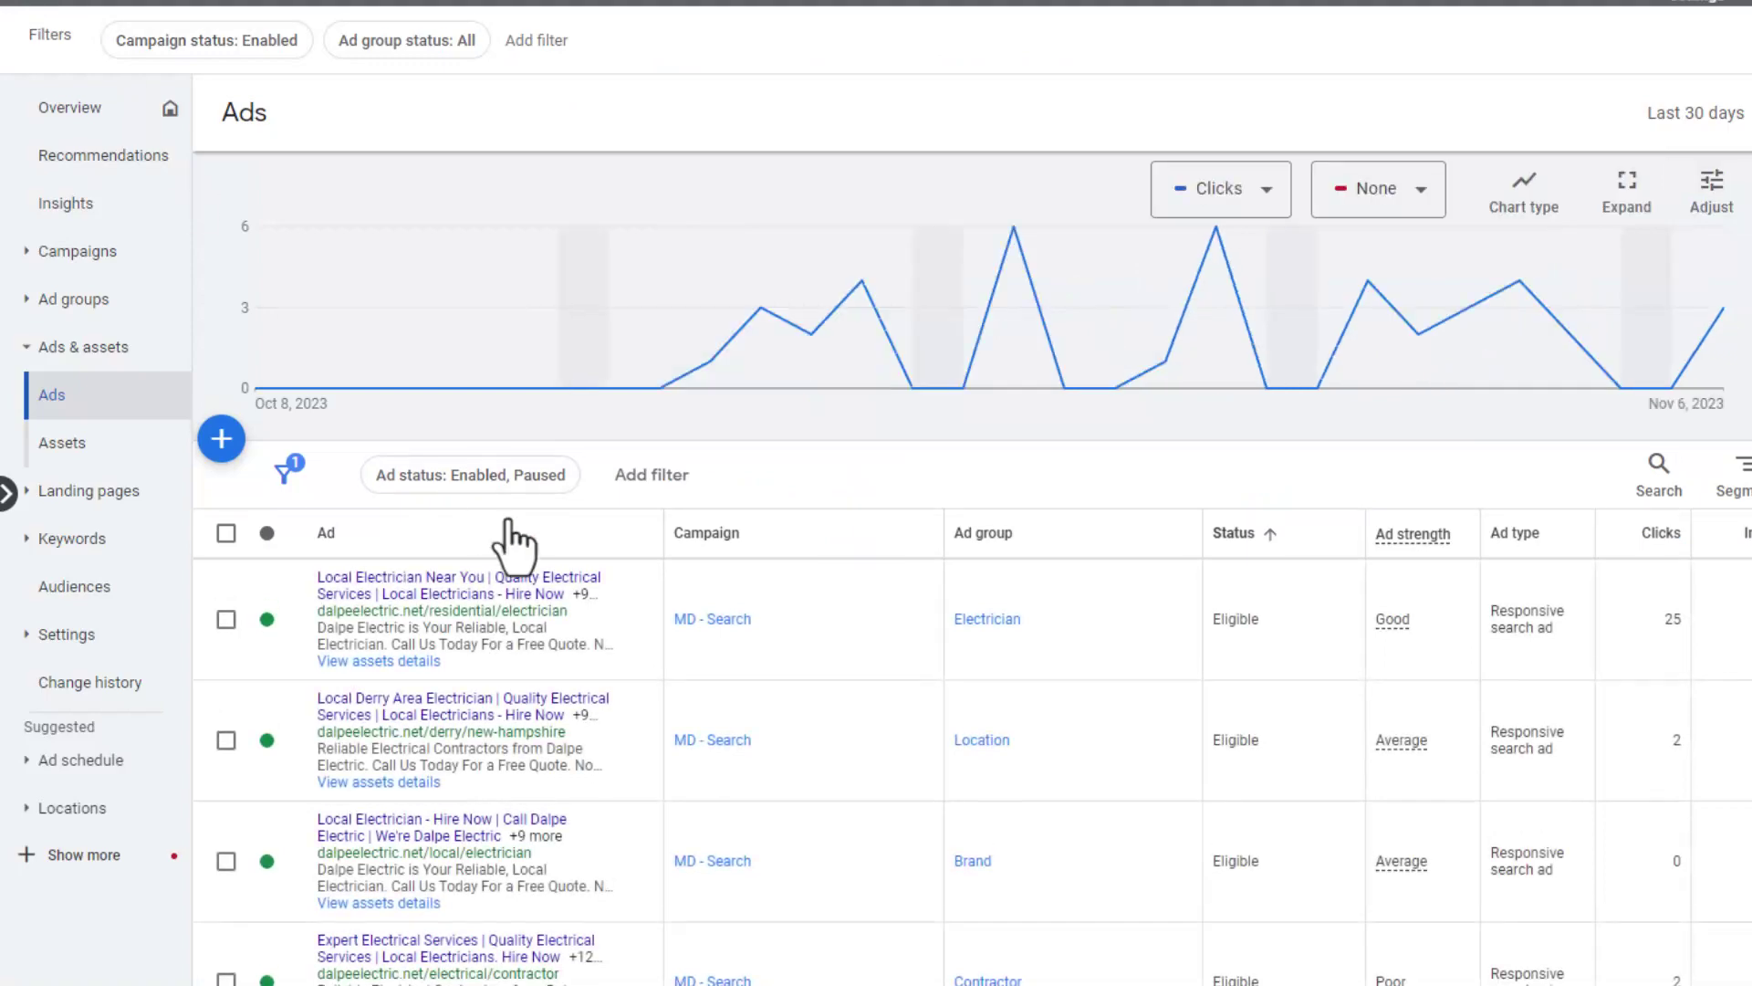
Step: Sort the Contractor ad's asset details by impressions, highest first, to spot 0-impression headlines
{"action": "scroll", "coordinate": [670, 582], "scroll_direction": "down", "scroll_amount": 5}
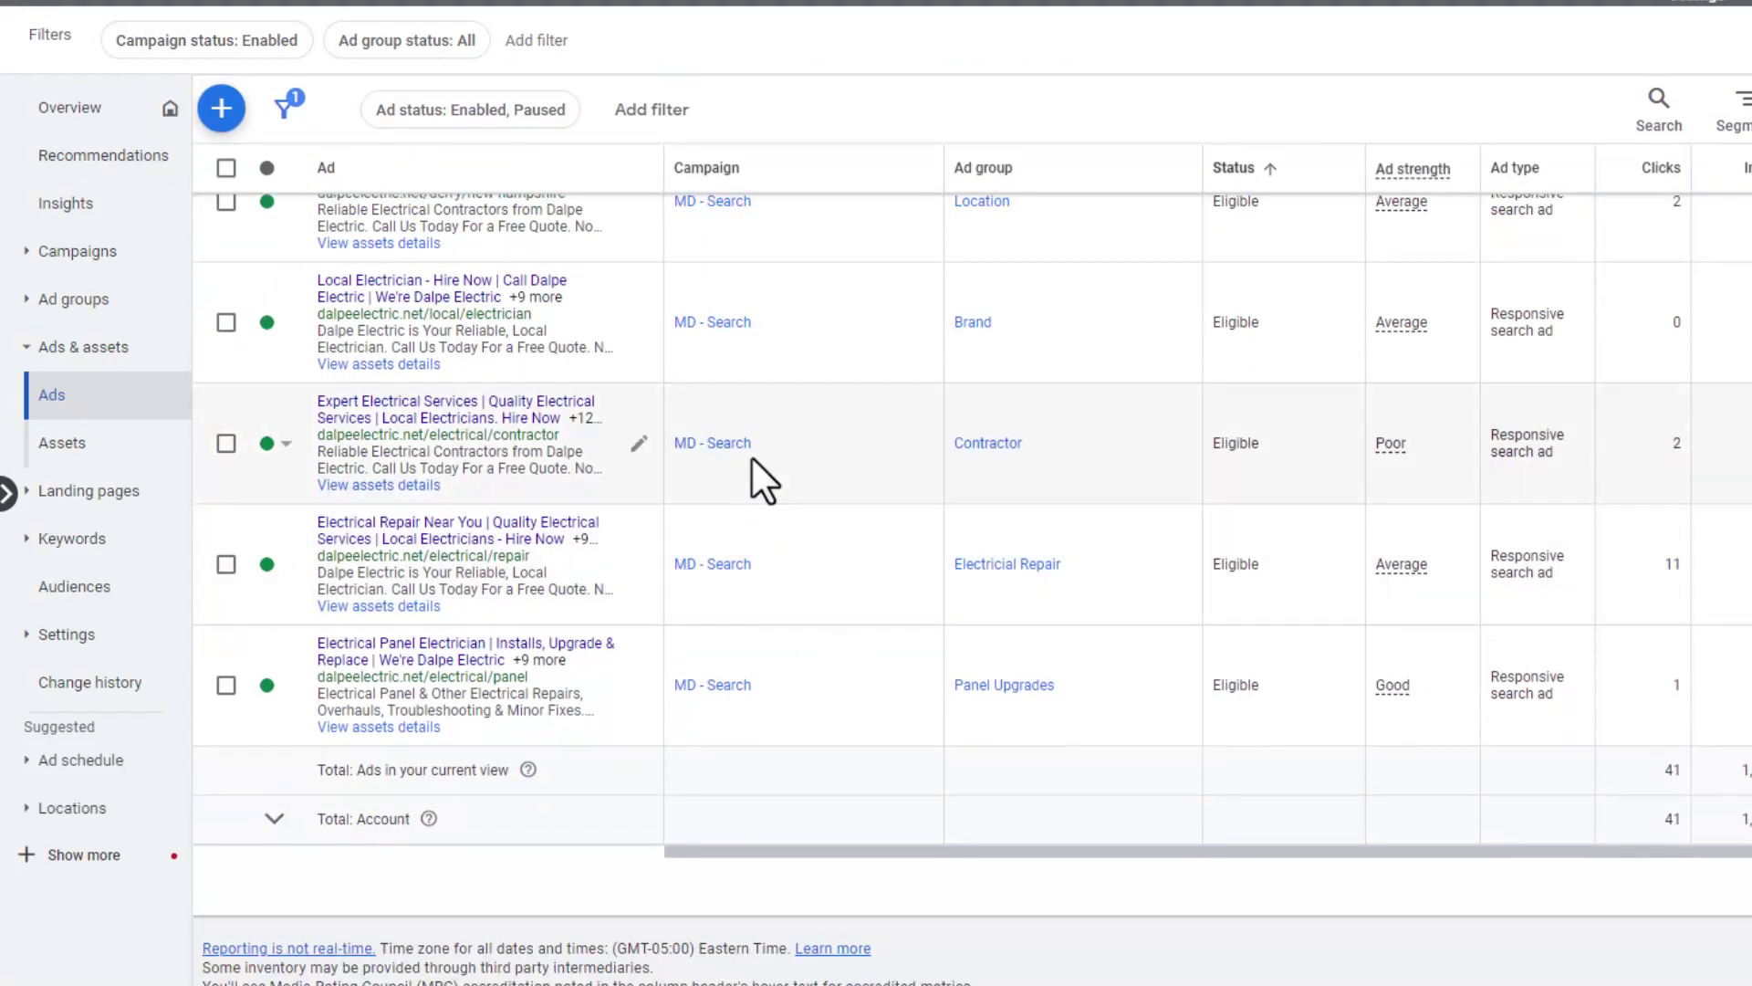
{"action": "left_click", "coordinate": [410, 486]}
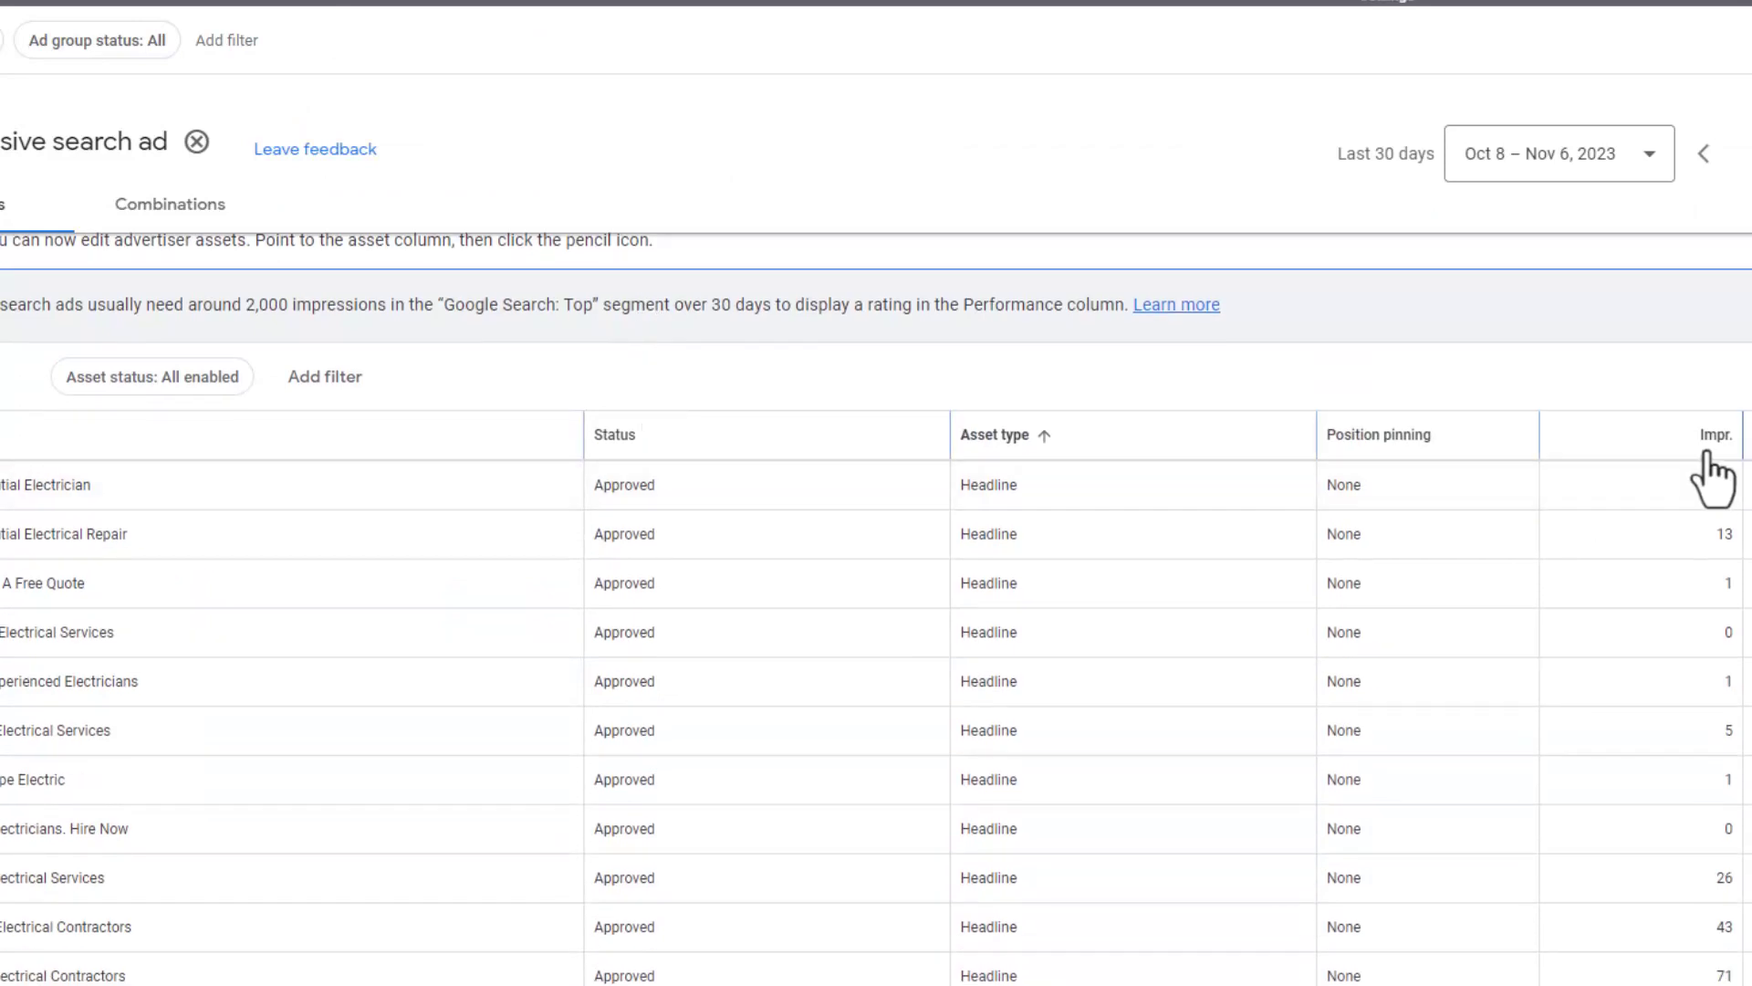
{"action": "left_click", "coordinate": [1707, 437]}
{"action": "scroll", "coordinate": [1586, 536], "scroll_direction": "down", "scroll_amount": 3}
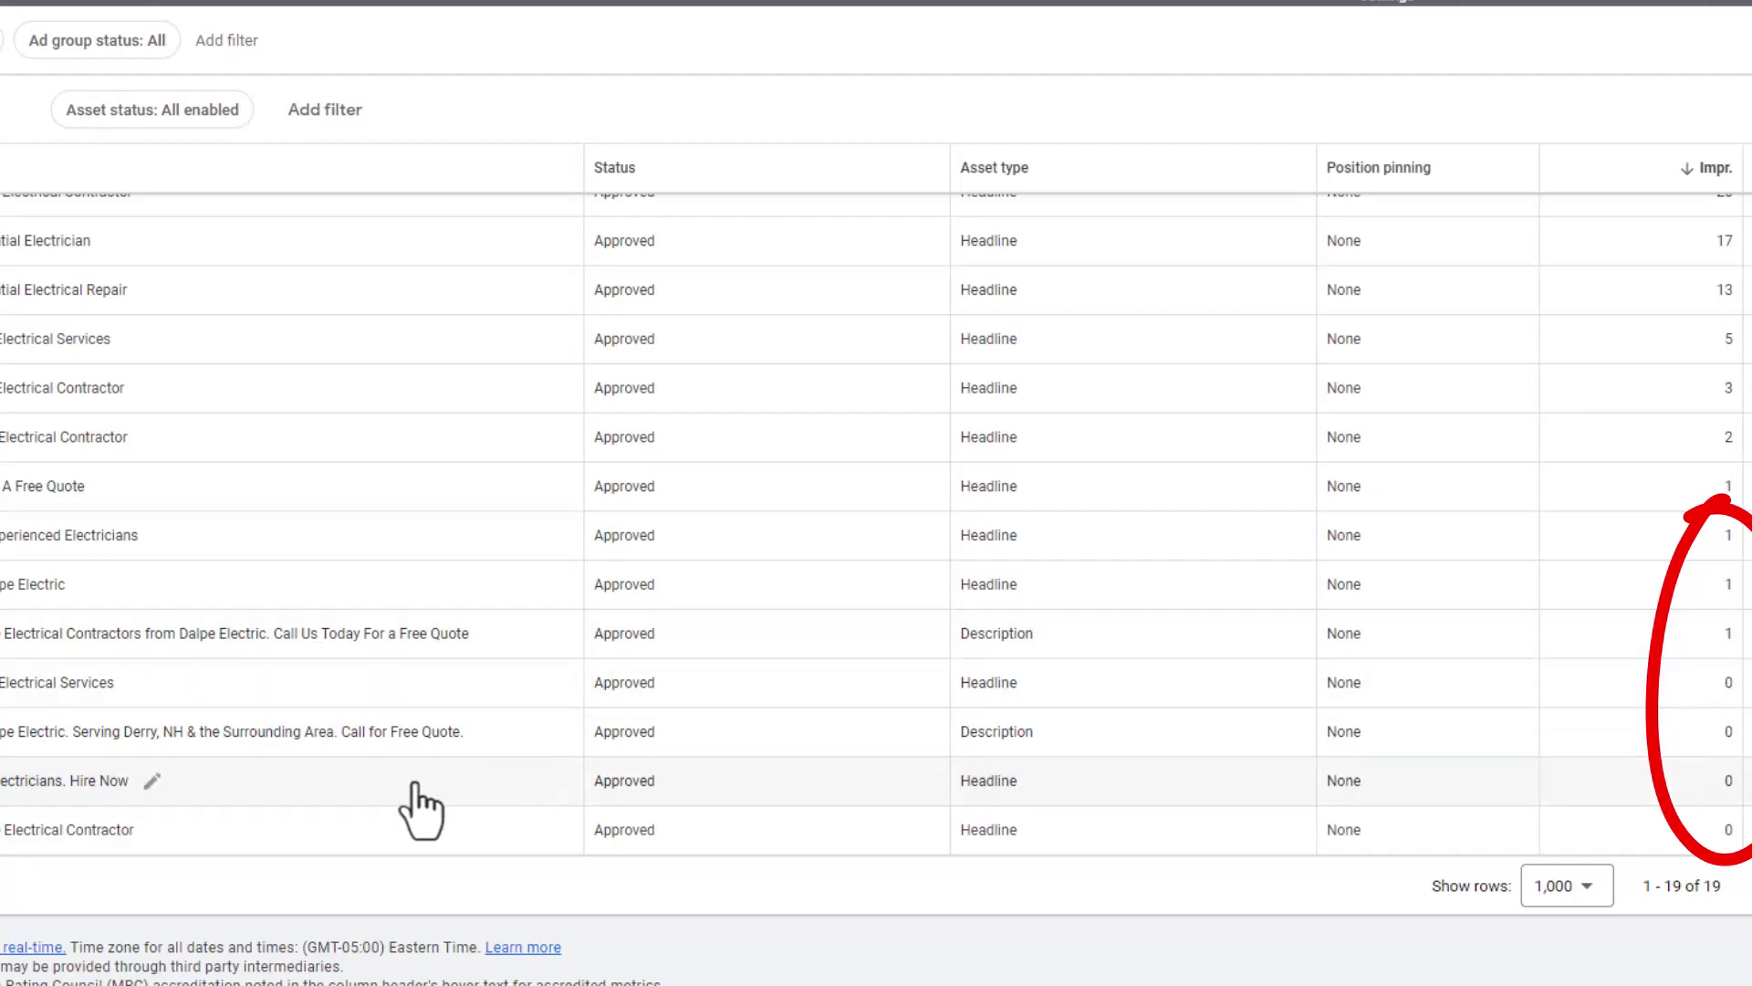
{"action": "scroll", "coordinate": [279, 264], "scroll_direction": "up", "scroll_amount": 7}
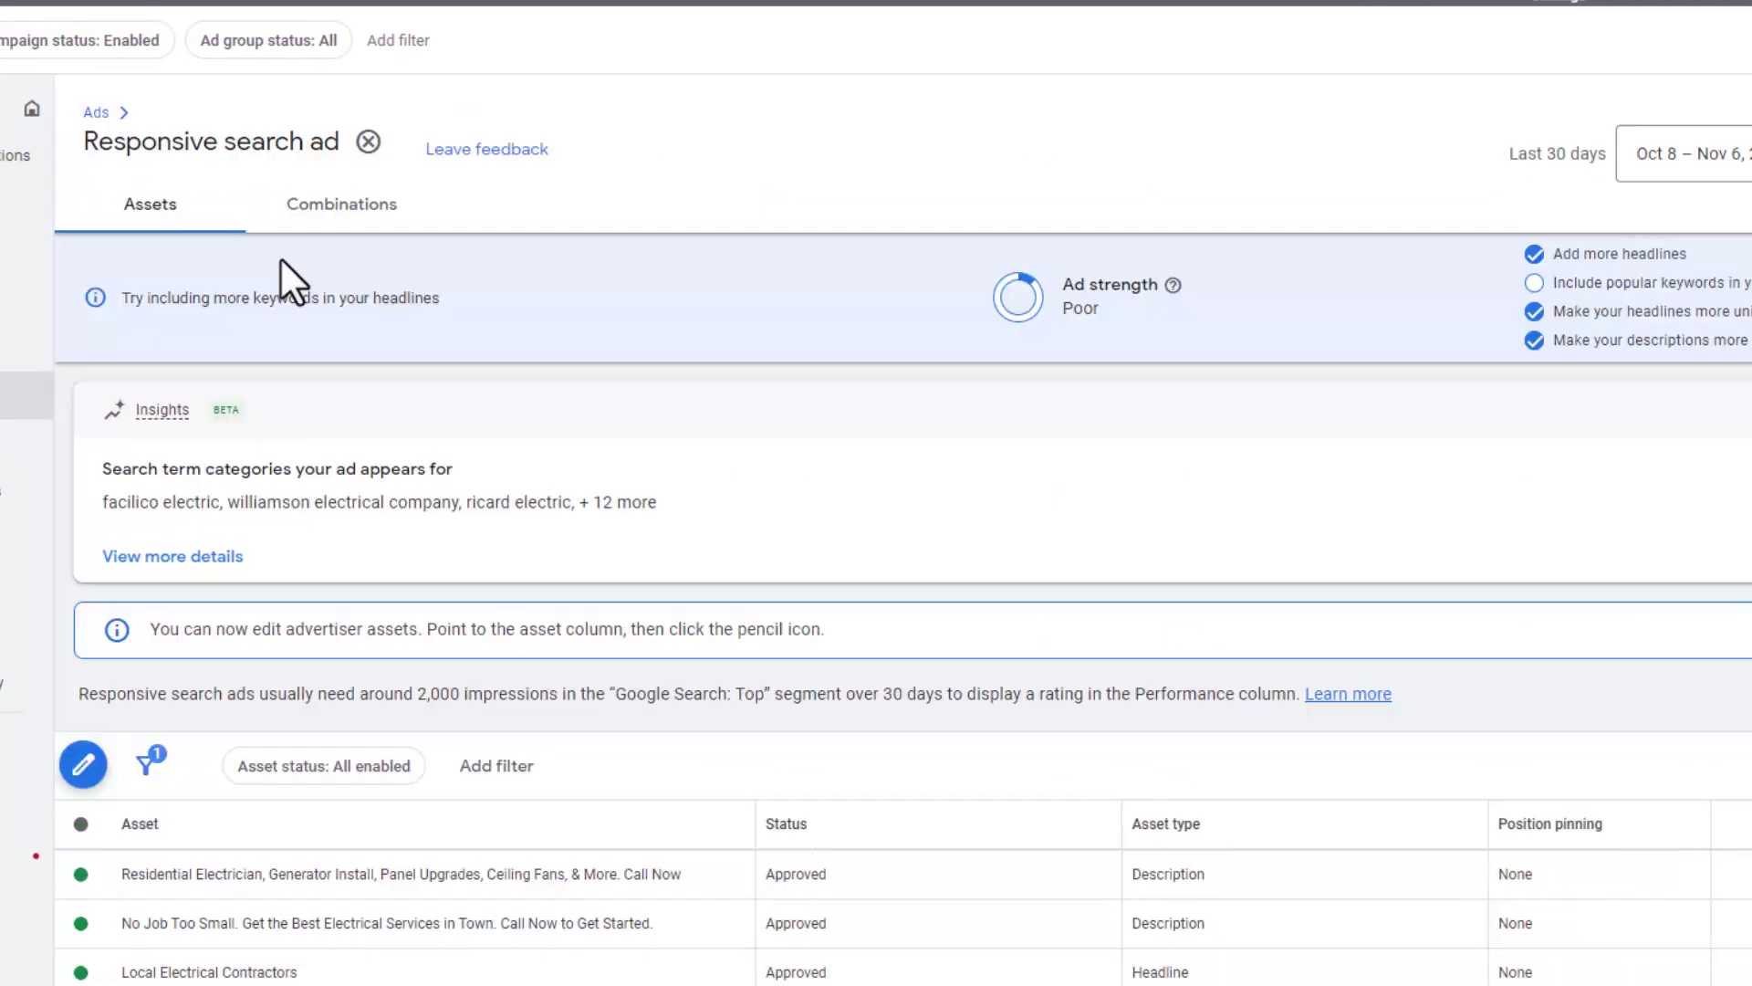
Step: Go back to the Ads list and reopen the Contractor ad for editing
{"action": "left_click", "coordinate": [98, 113]}
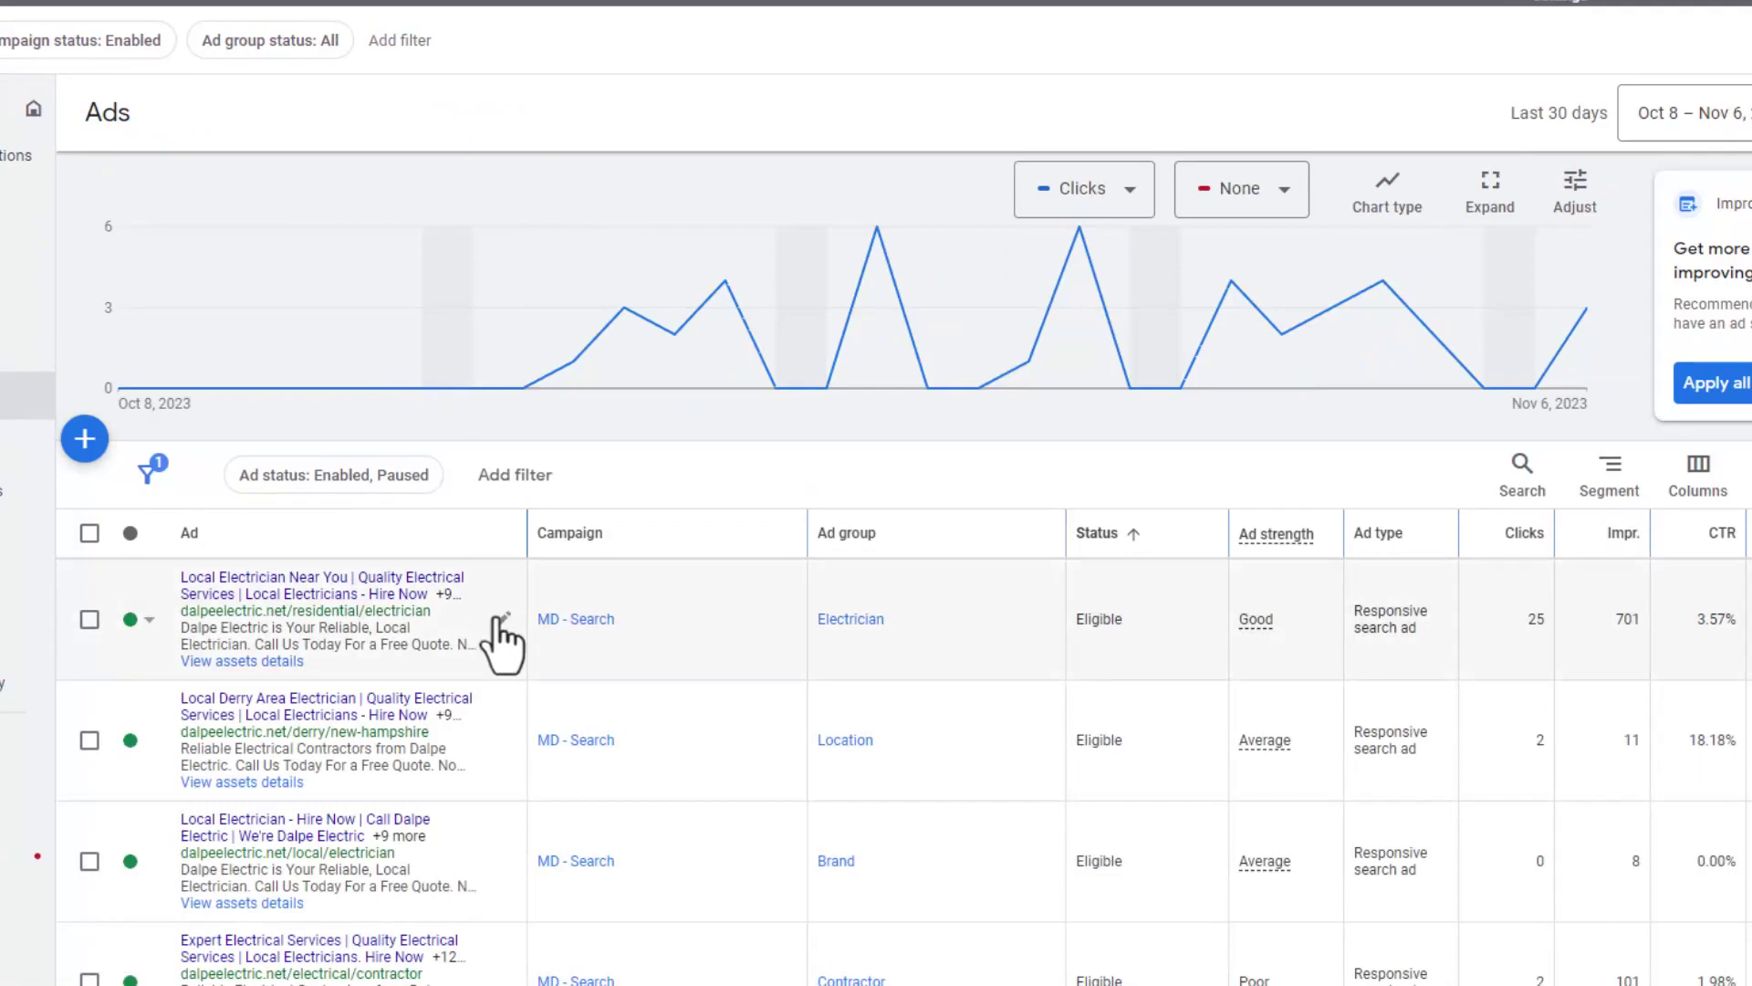
{"action": "scroll", "coordinate": [501, 645], "scroll_direction": "down", "scroll_amount": 4}
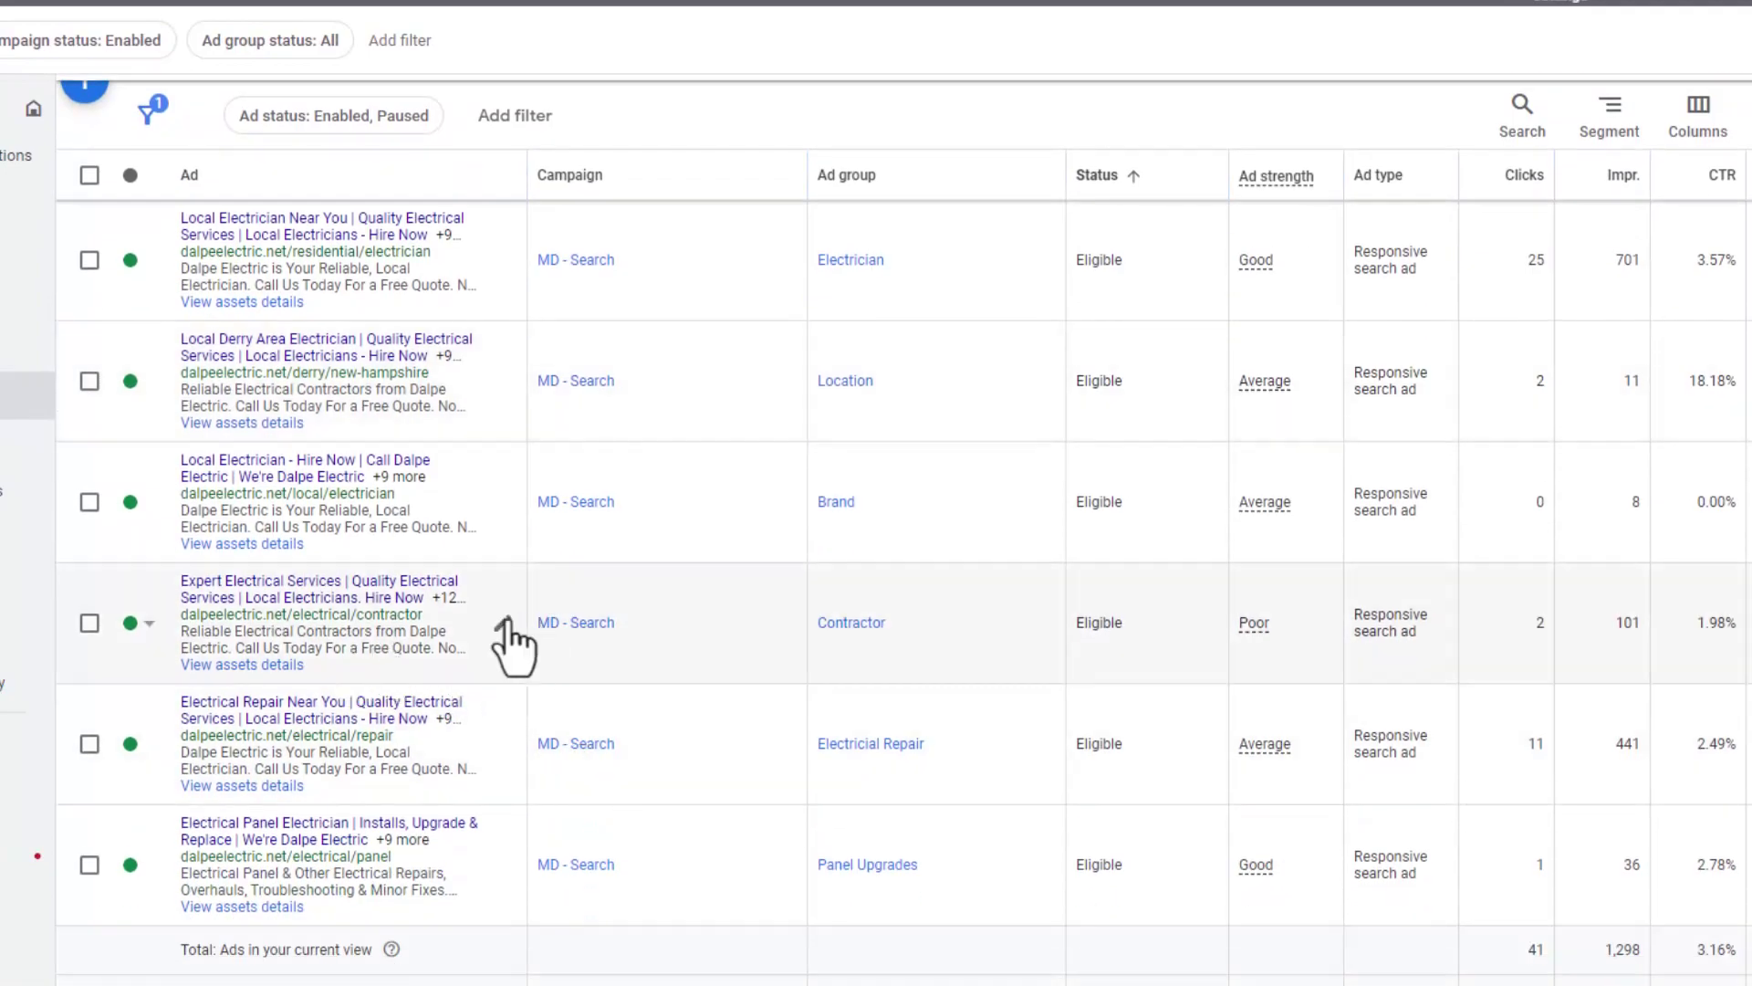
{"action": "left_click", "coordinate": [506, 620]}
{"action": "scroll", "coordinate": [694, 602], "scroll_direction": "down", "scroll_amount": 5}
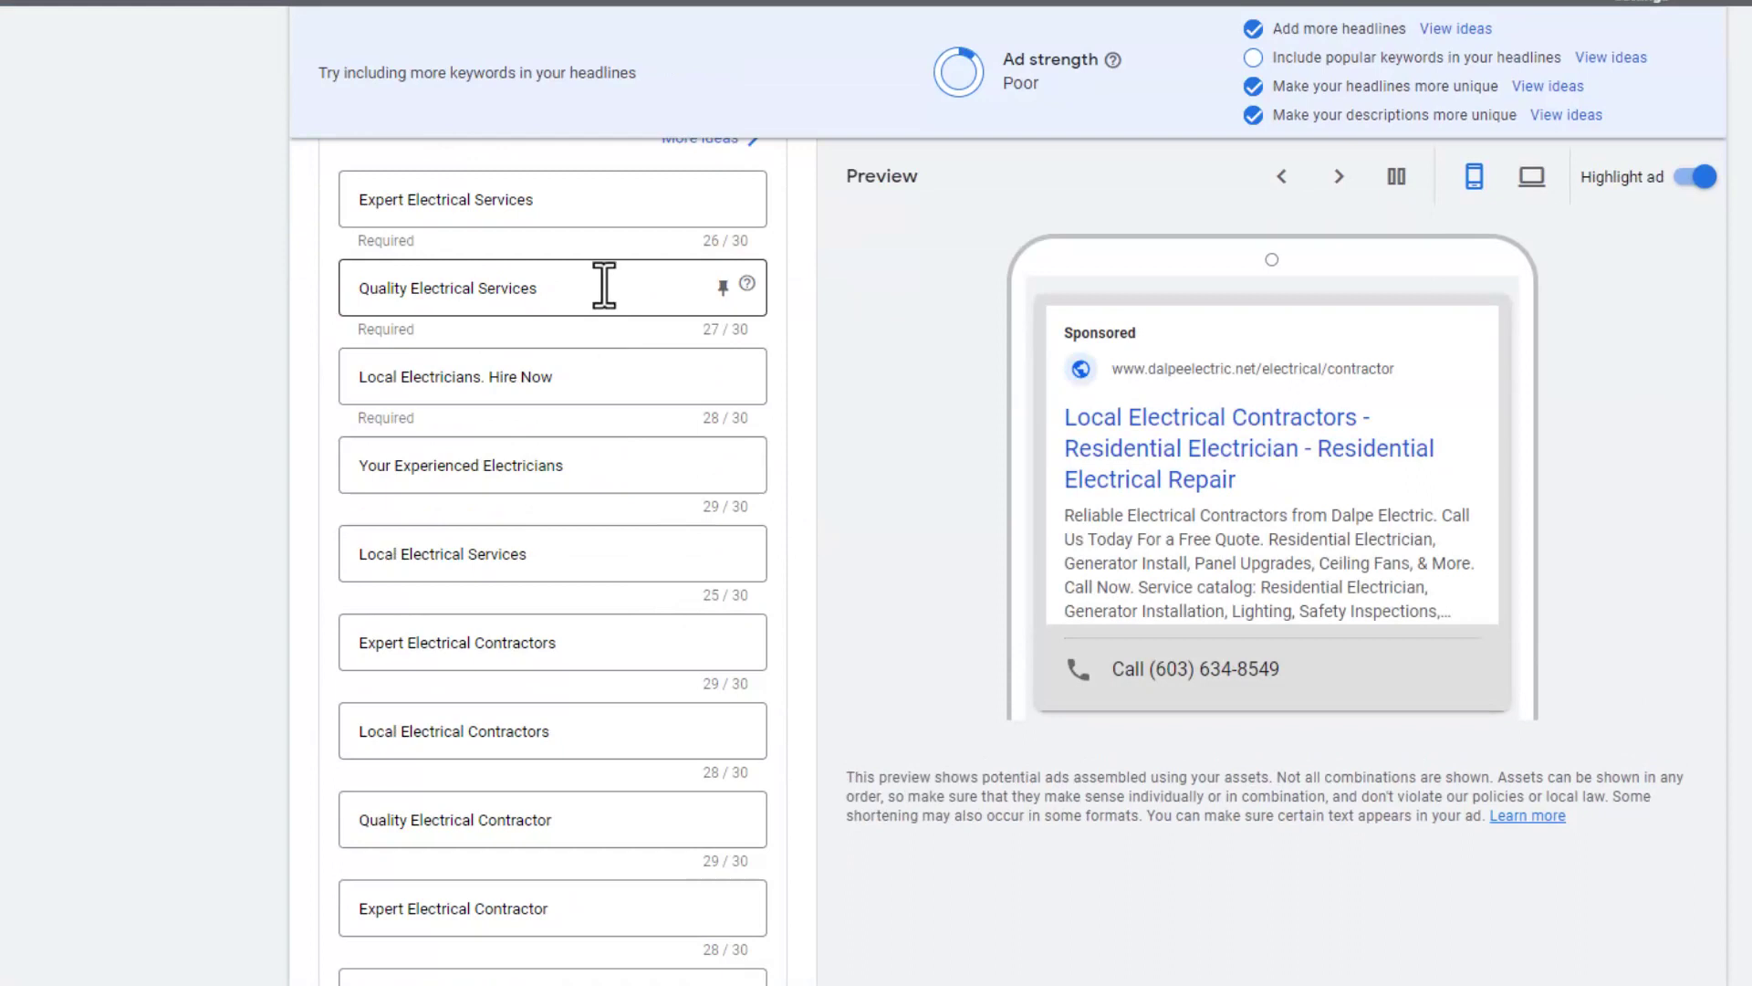
Step: Clear the 'Quality Electrical Services' and 'Reliable Electrical Contractor' headlines
{"action": "left_click_drag", "start_coordinate": [605, 284], "coordinate": [283, 306]}
{"action": "key", "text": "BackSpace"}
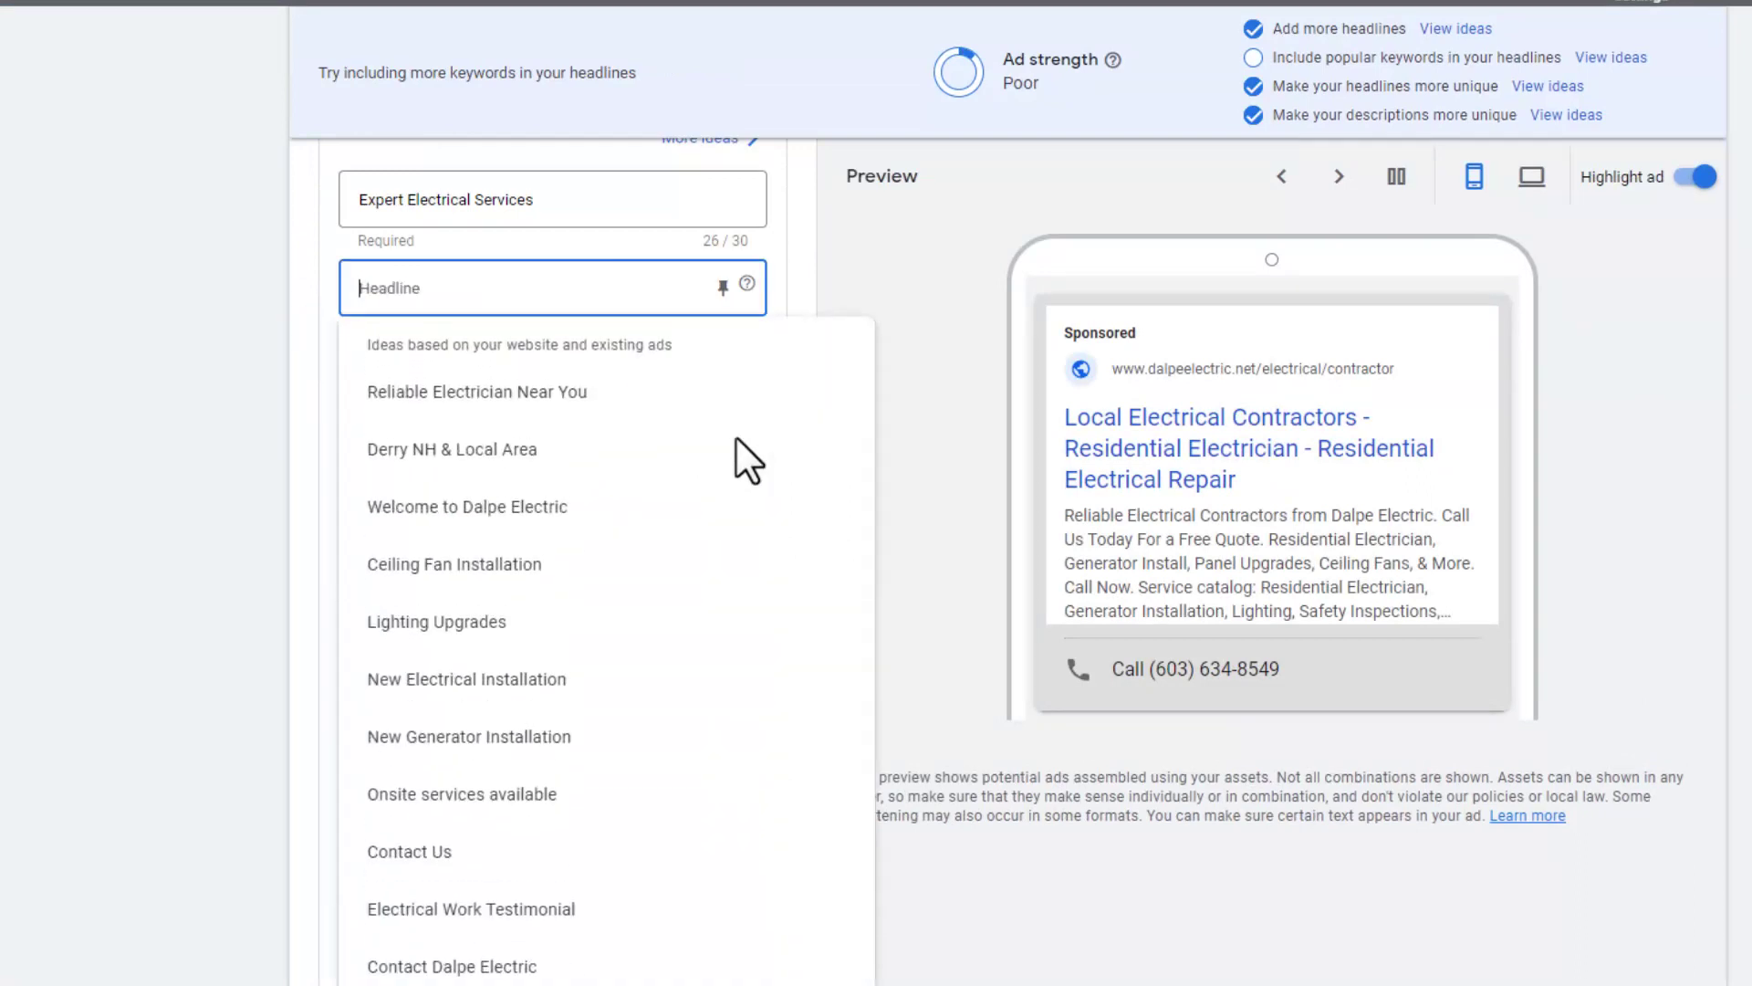
{"action": "key", "text": "Tab"}
{"action": "key", "text": "Tab"}
{"action": "key", "text": "Tab"}
{"action": "key", "text": "Tab"}
{"action": "key", "text": "Tab"}
{"action": "key", "text": "Tab"}
{"action": "key", "text": "Tab"}
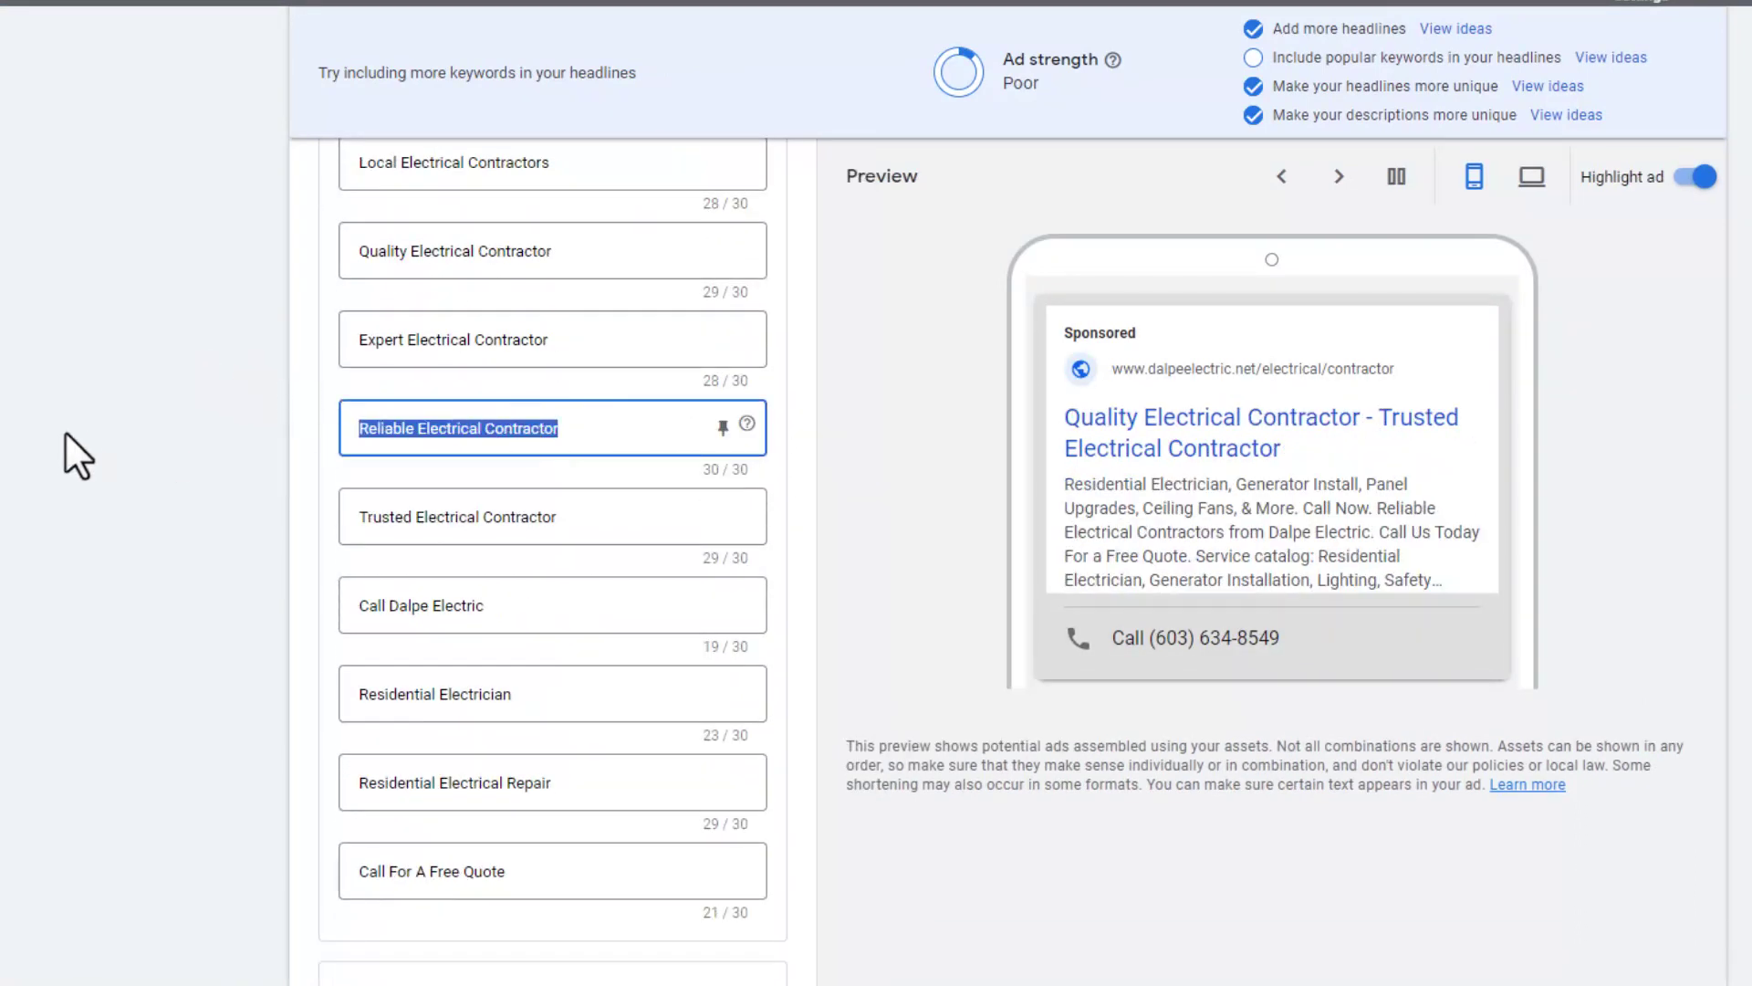
{"action": "key", "text": "BackSpace"}
{"action": "scroll", "coordinate": [172, 482], "scroll_direction": "up", "scroll_amount": 8}
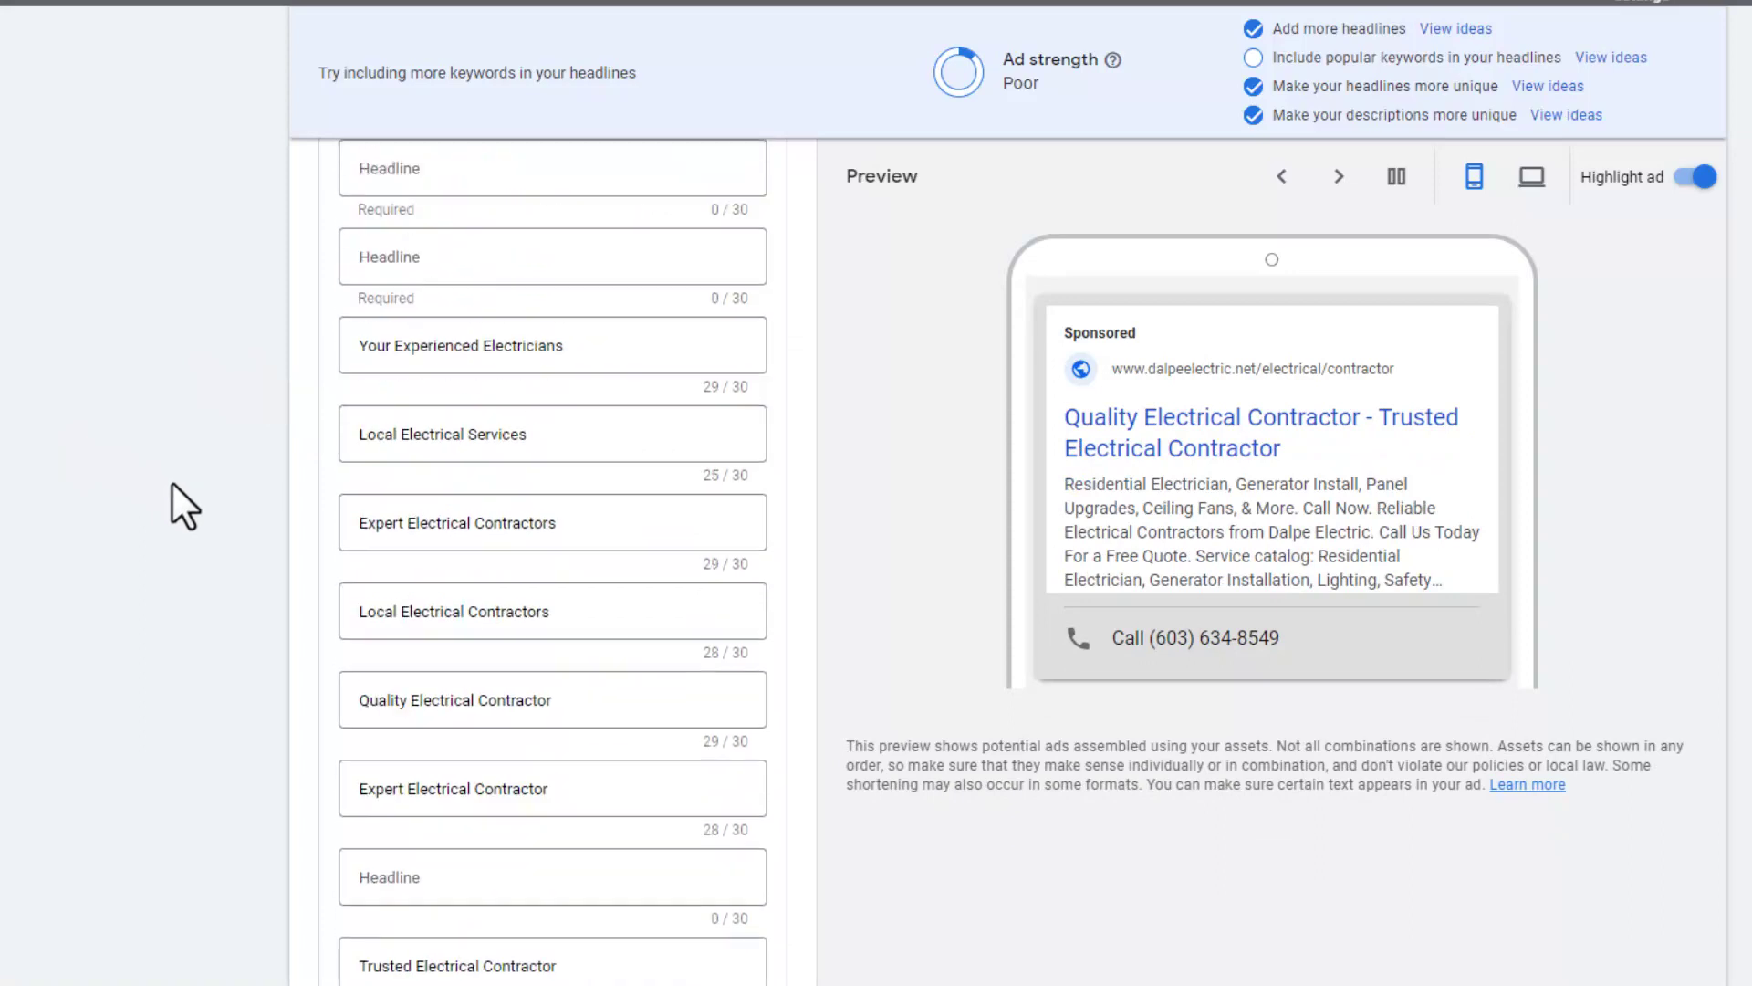
{"action": "left_click", "coordinate": [464, 451]}
Step: Add suggested headlines 'Reliable Electrician Near You', 'New Electrical Installation' and 'Electrical Services. Call Now'
{"action": "left_click", "coordinate": [942, 285]}
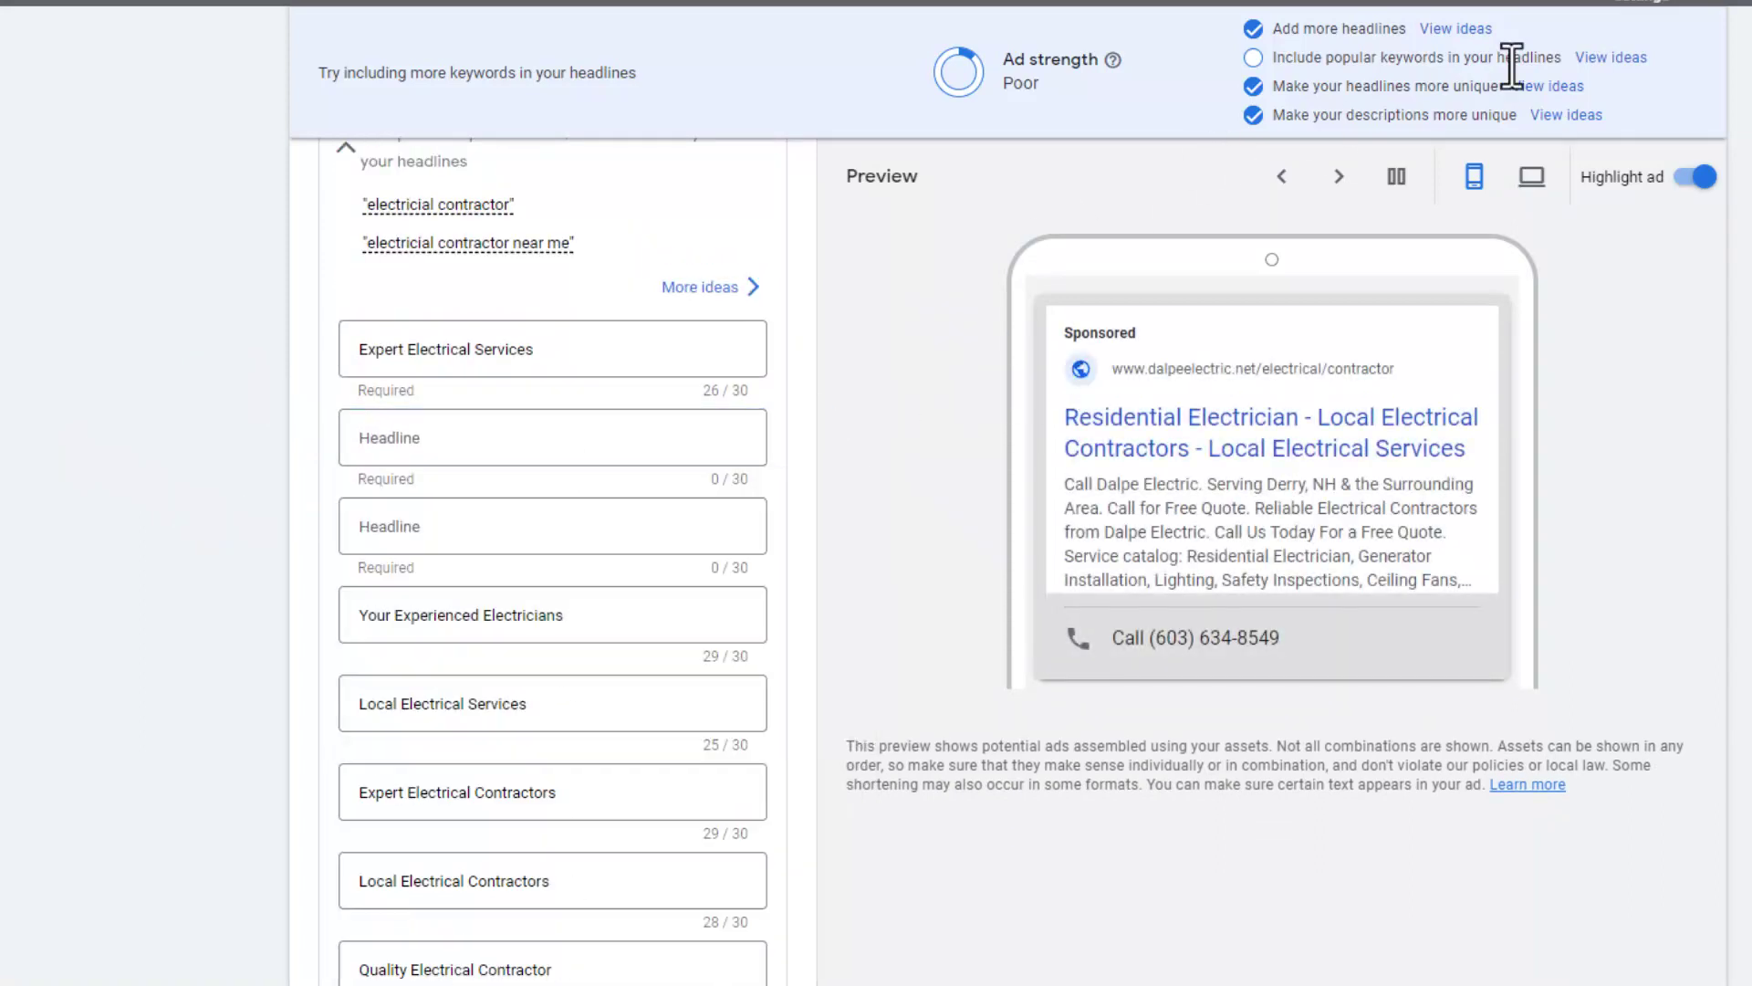
{"action": "left_click", "coordinate": [1610, 60]}
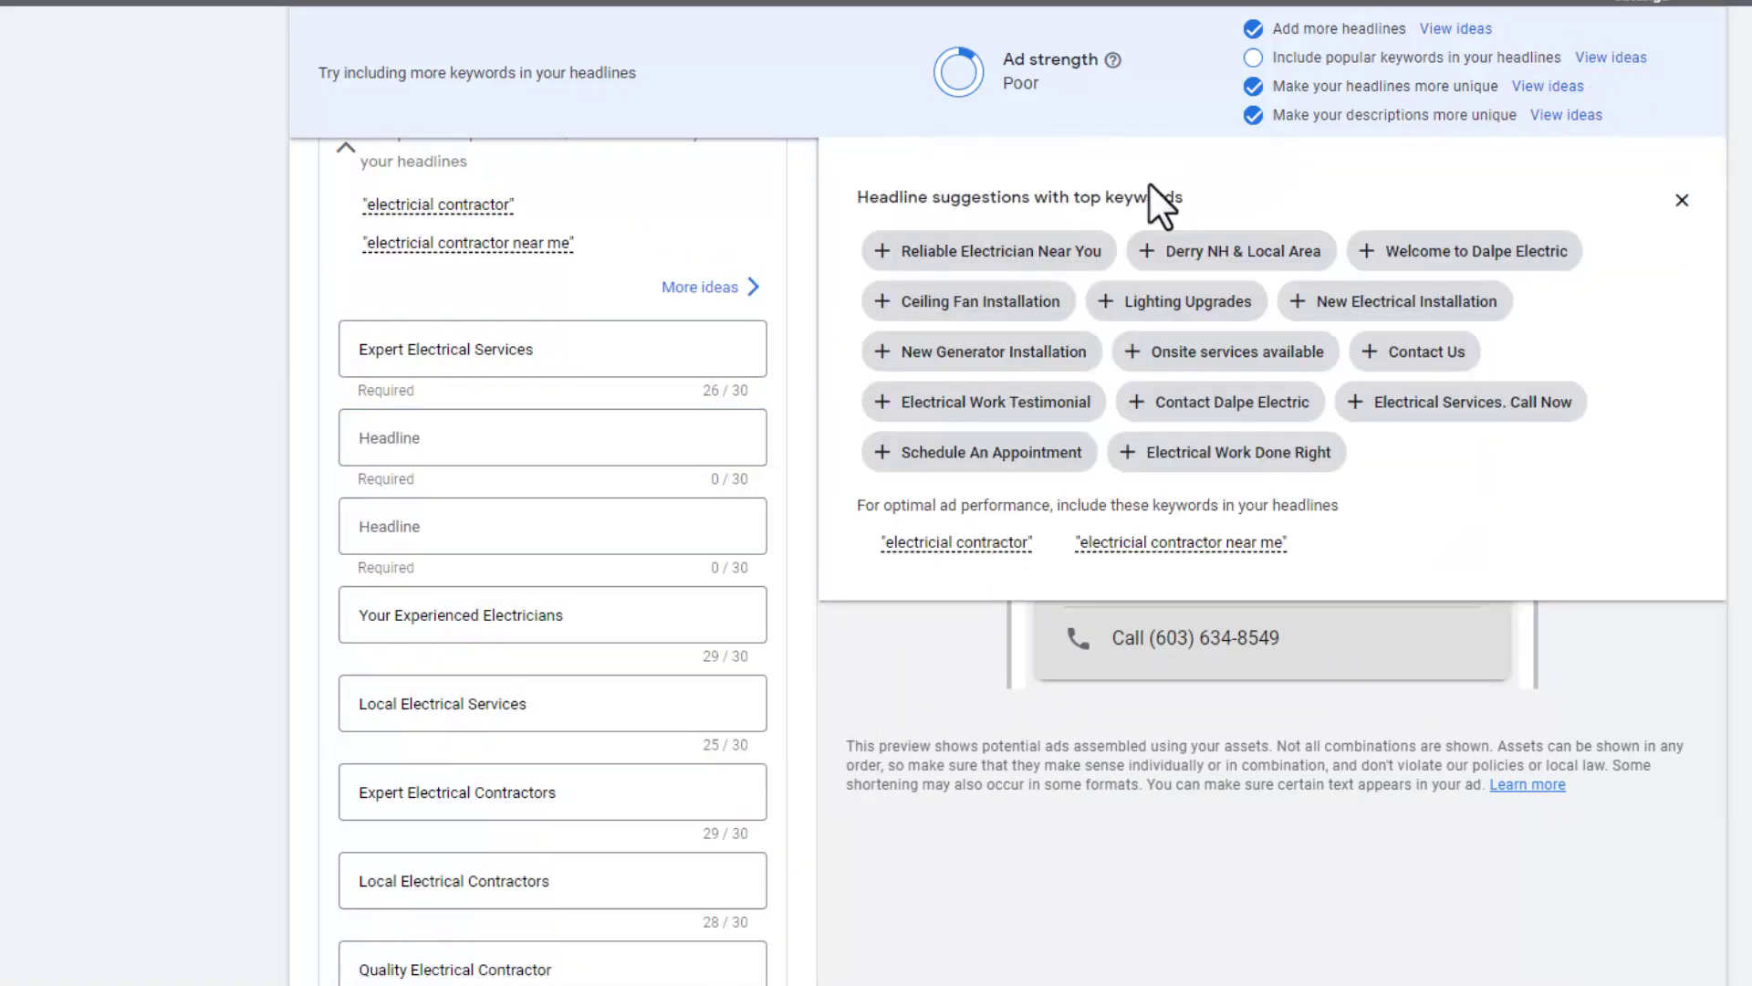
{"action": "left_click", "coordinate": [988, 255]}
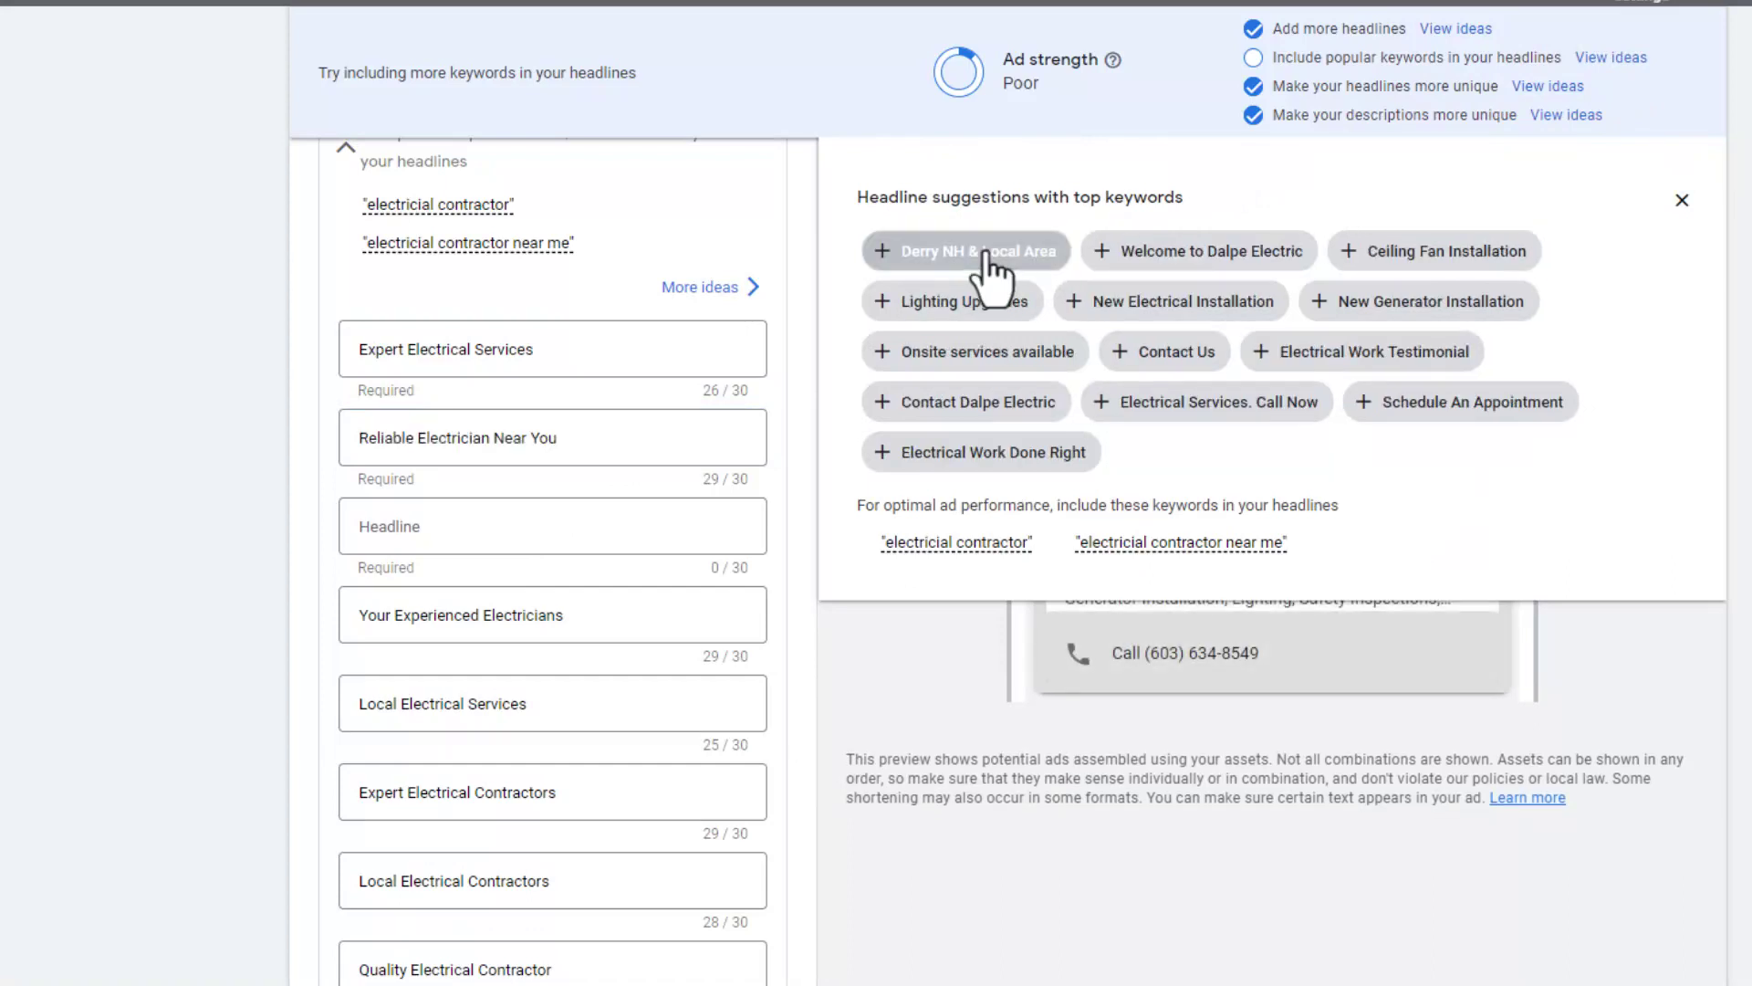
{"action": "left_click", "coordinate": [1152, 306]}
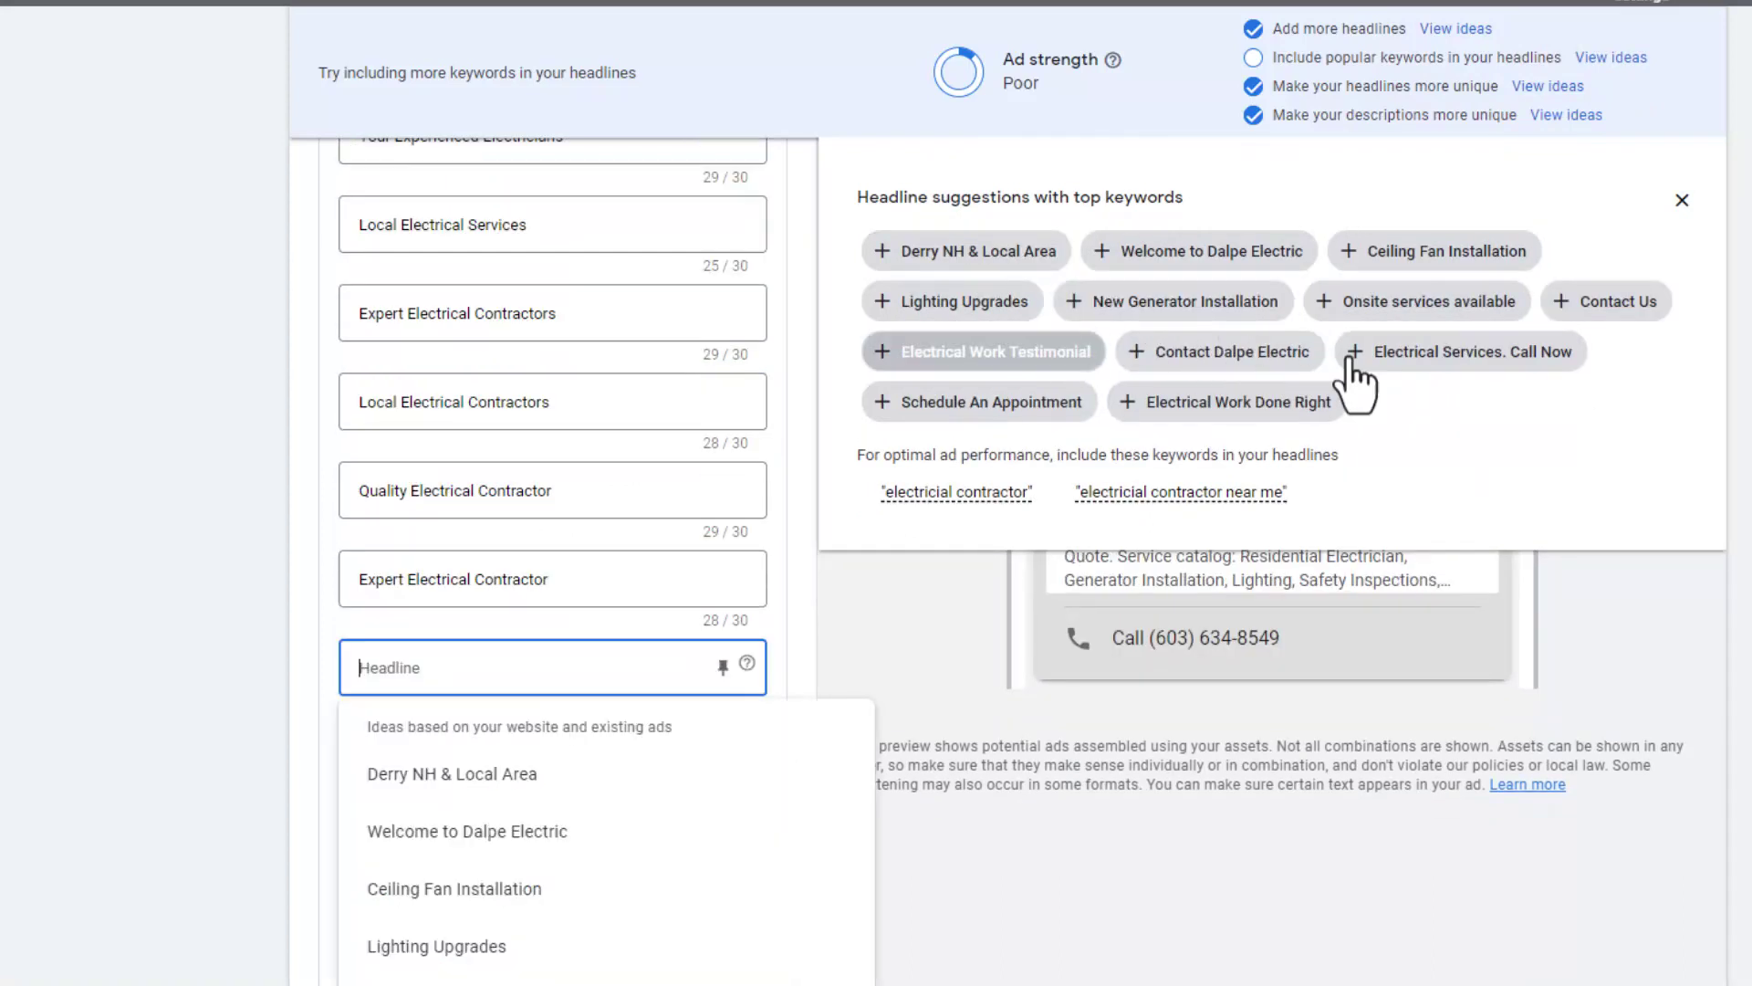
{"action": "left_click", "coordinate": [1438, 361]}
{"action": "mouse_move", "coordinate": [1010, 548]}
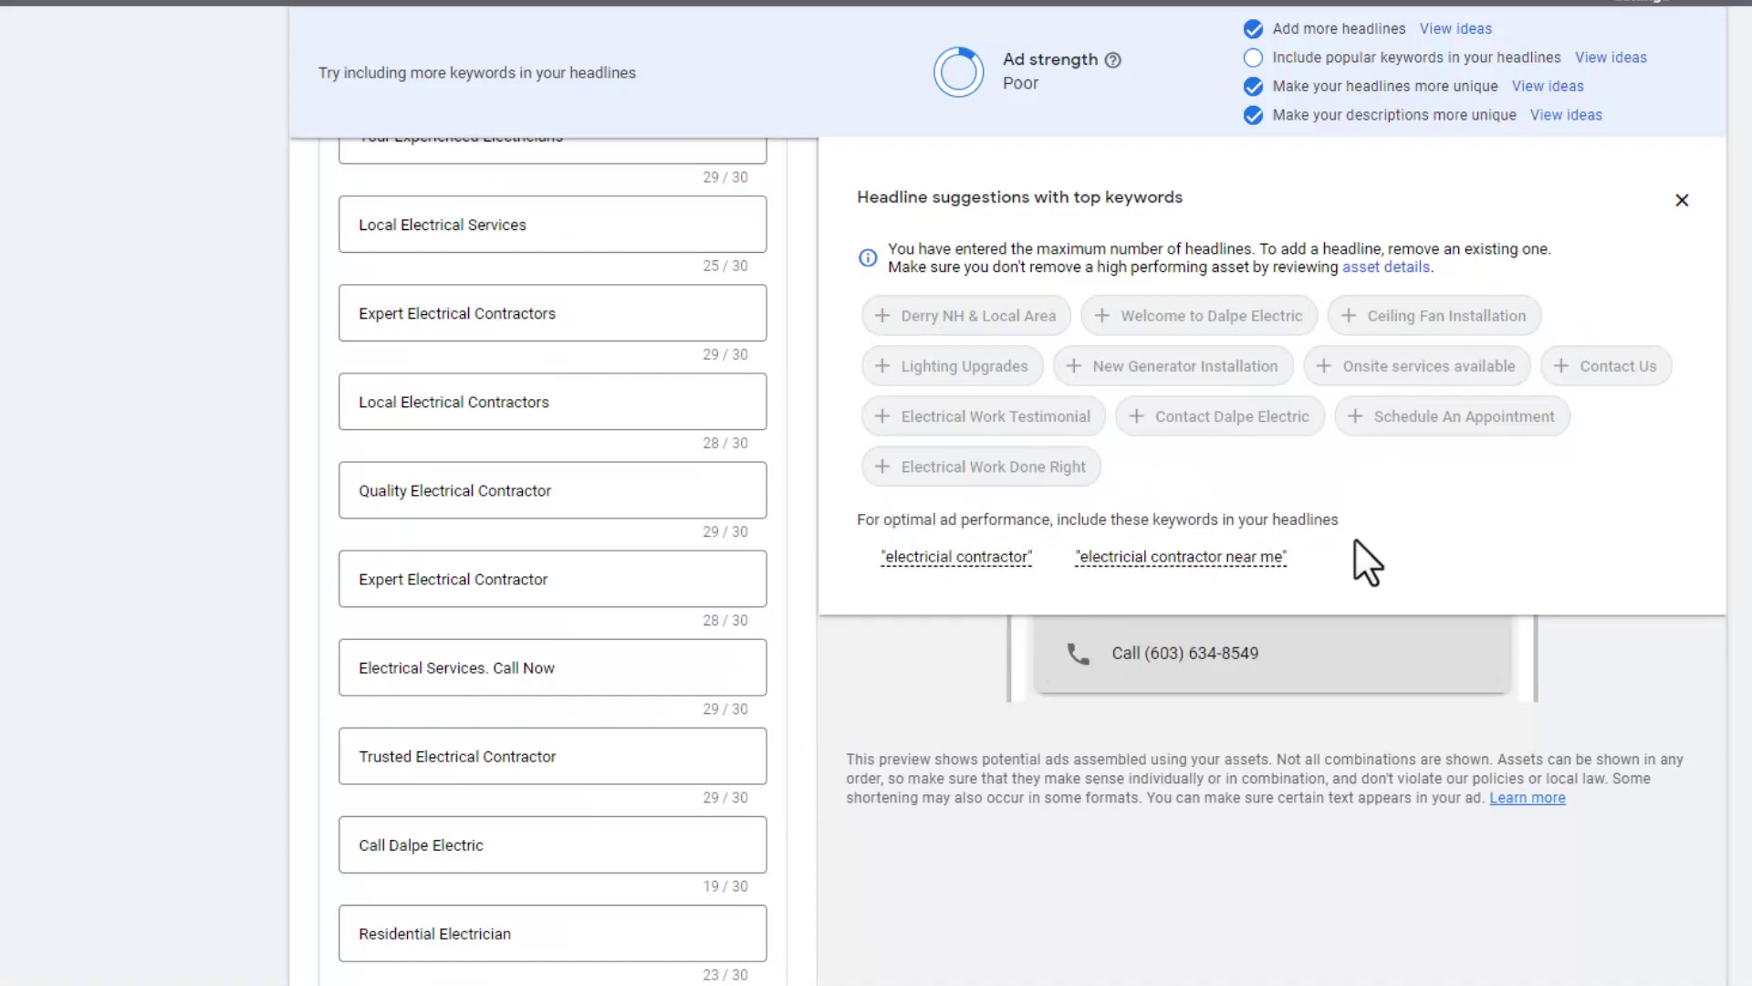
{"action": "scroll", "coordinate": [1072, 598], "scroll_direction": "up", "scroll_amount": 4}
Step: Replace 'Your Experienced Electricians' with 'Electrical Contractor Near You' and save the Contractor ad
{"action": "triple_click", "coordinate": [508, 501]}
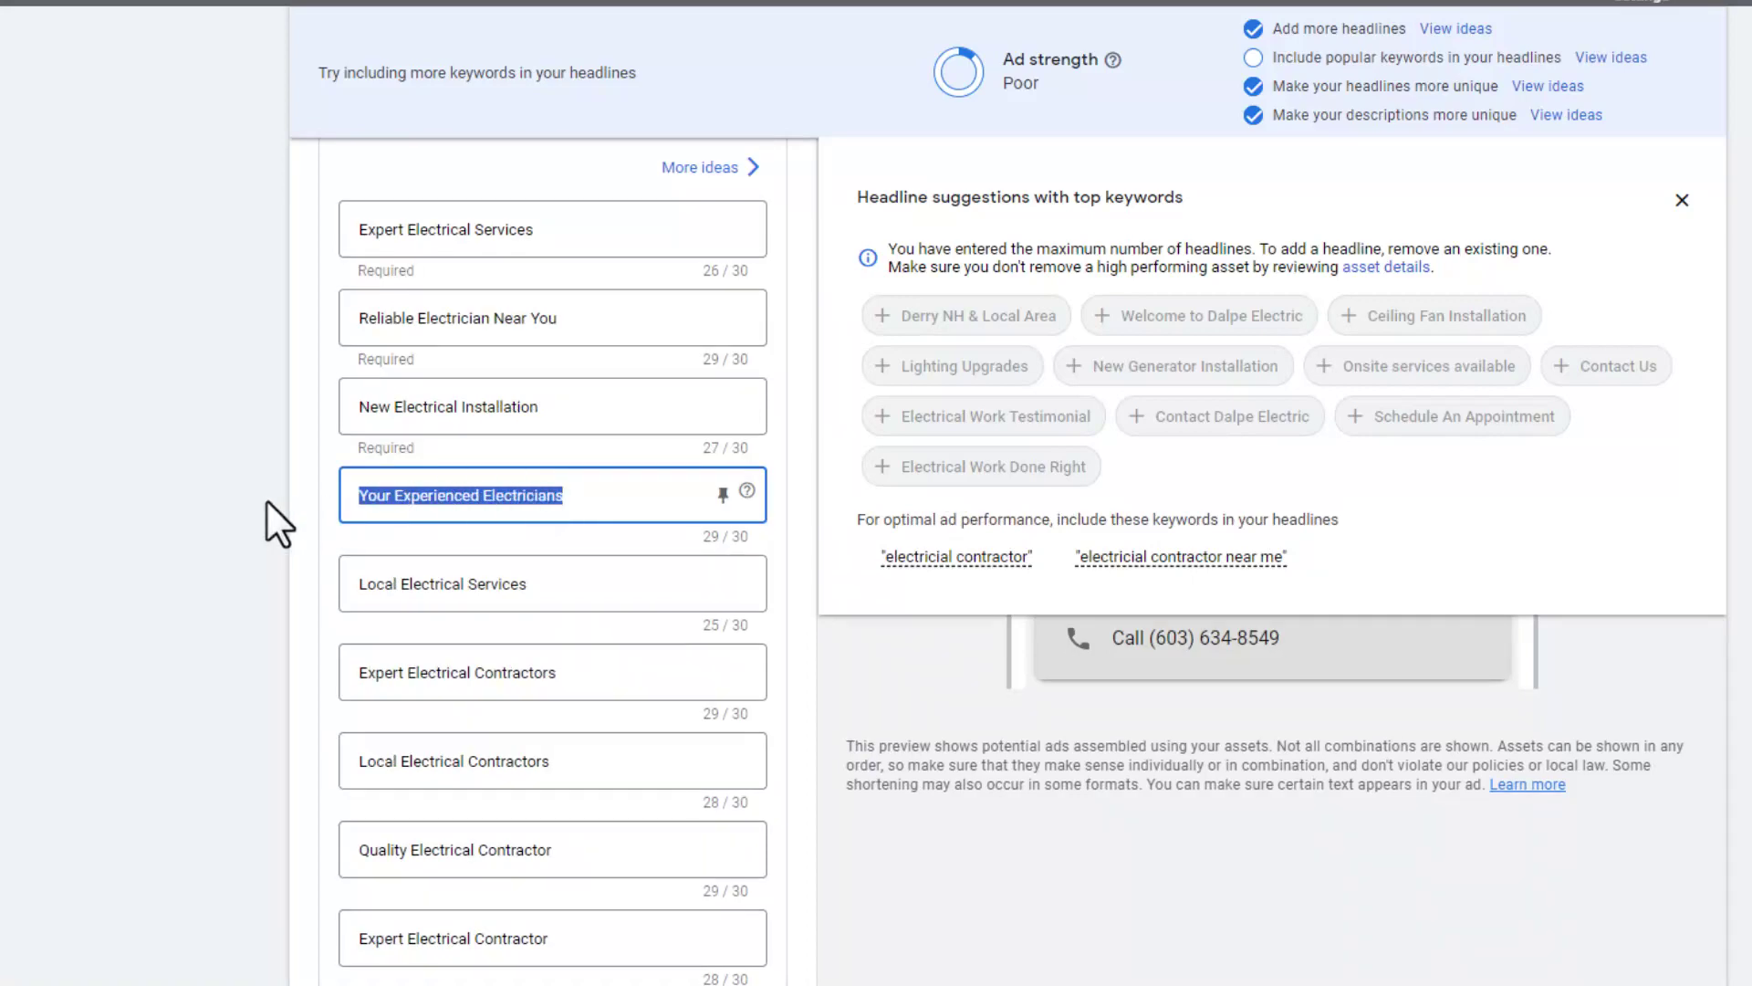
{"action": "type", "text": "Electrical Contractor Near You"}
{"action": "left_click", "coordinate": [267, 502]}
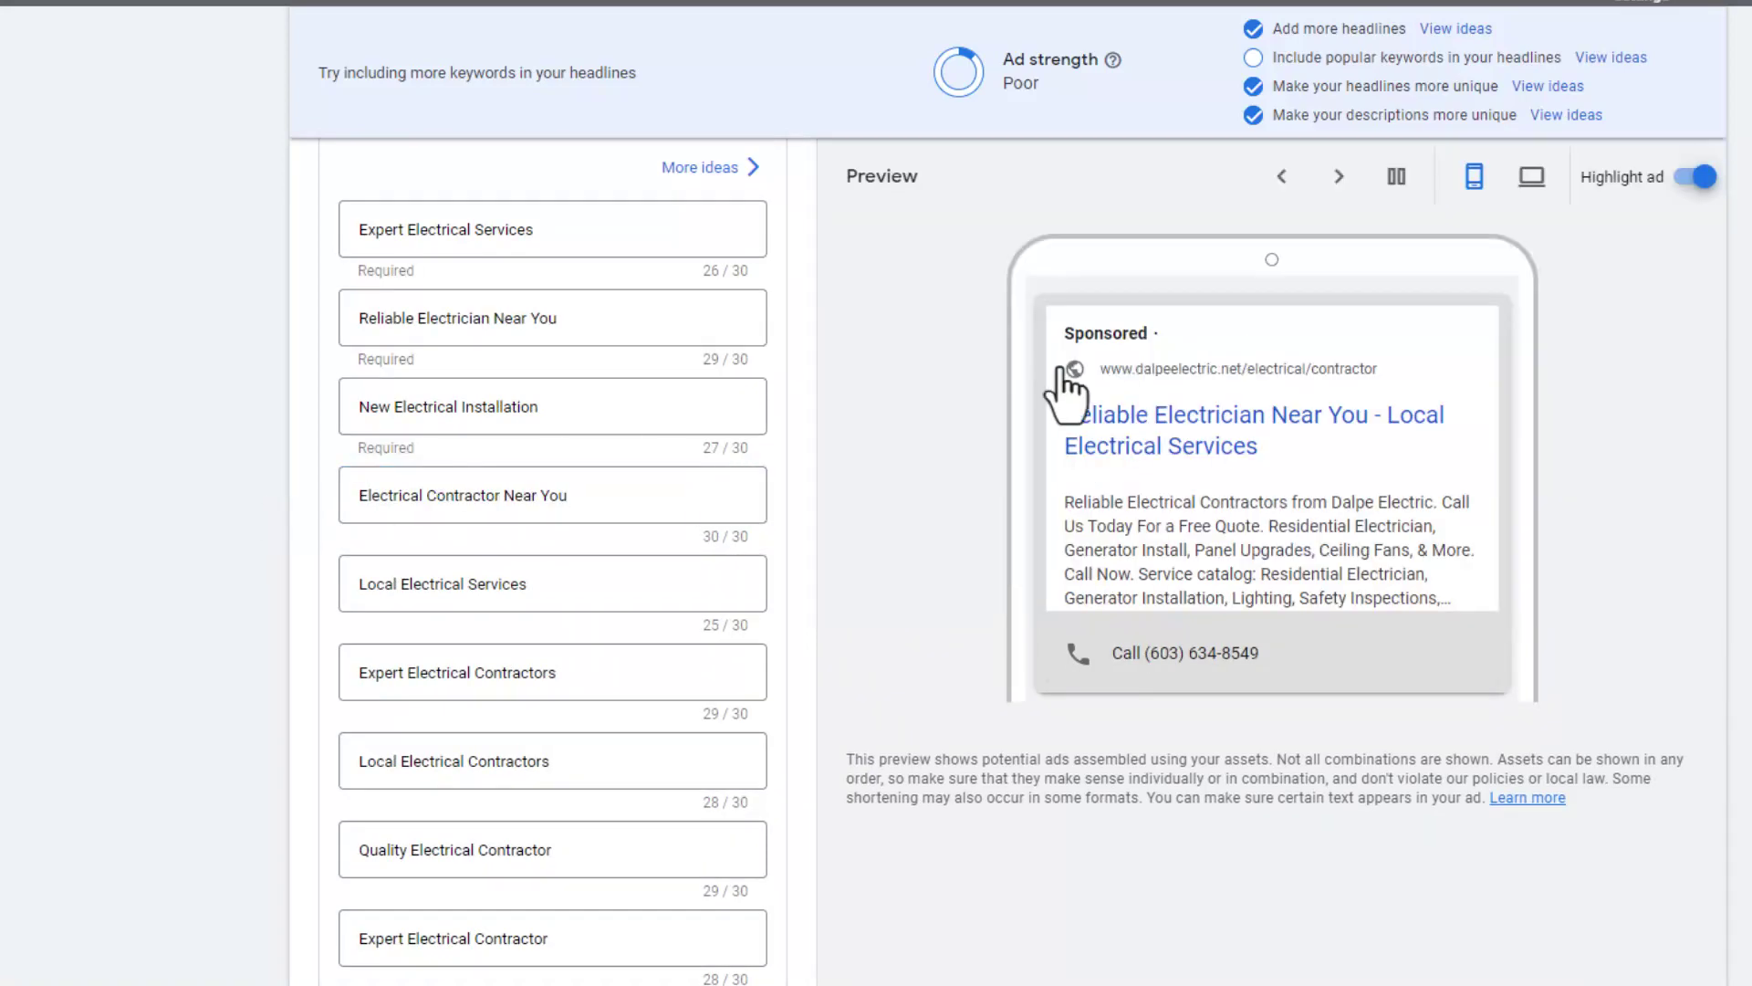
{"action": "scroll", "coordinate": [1086, 233], "scroll_direction": "up", "scroll_amount": 5}
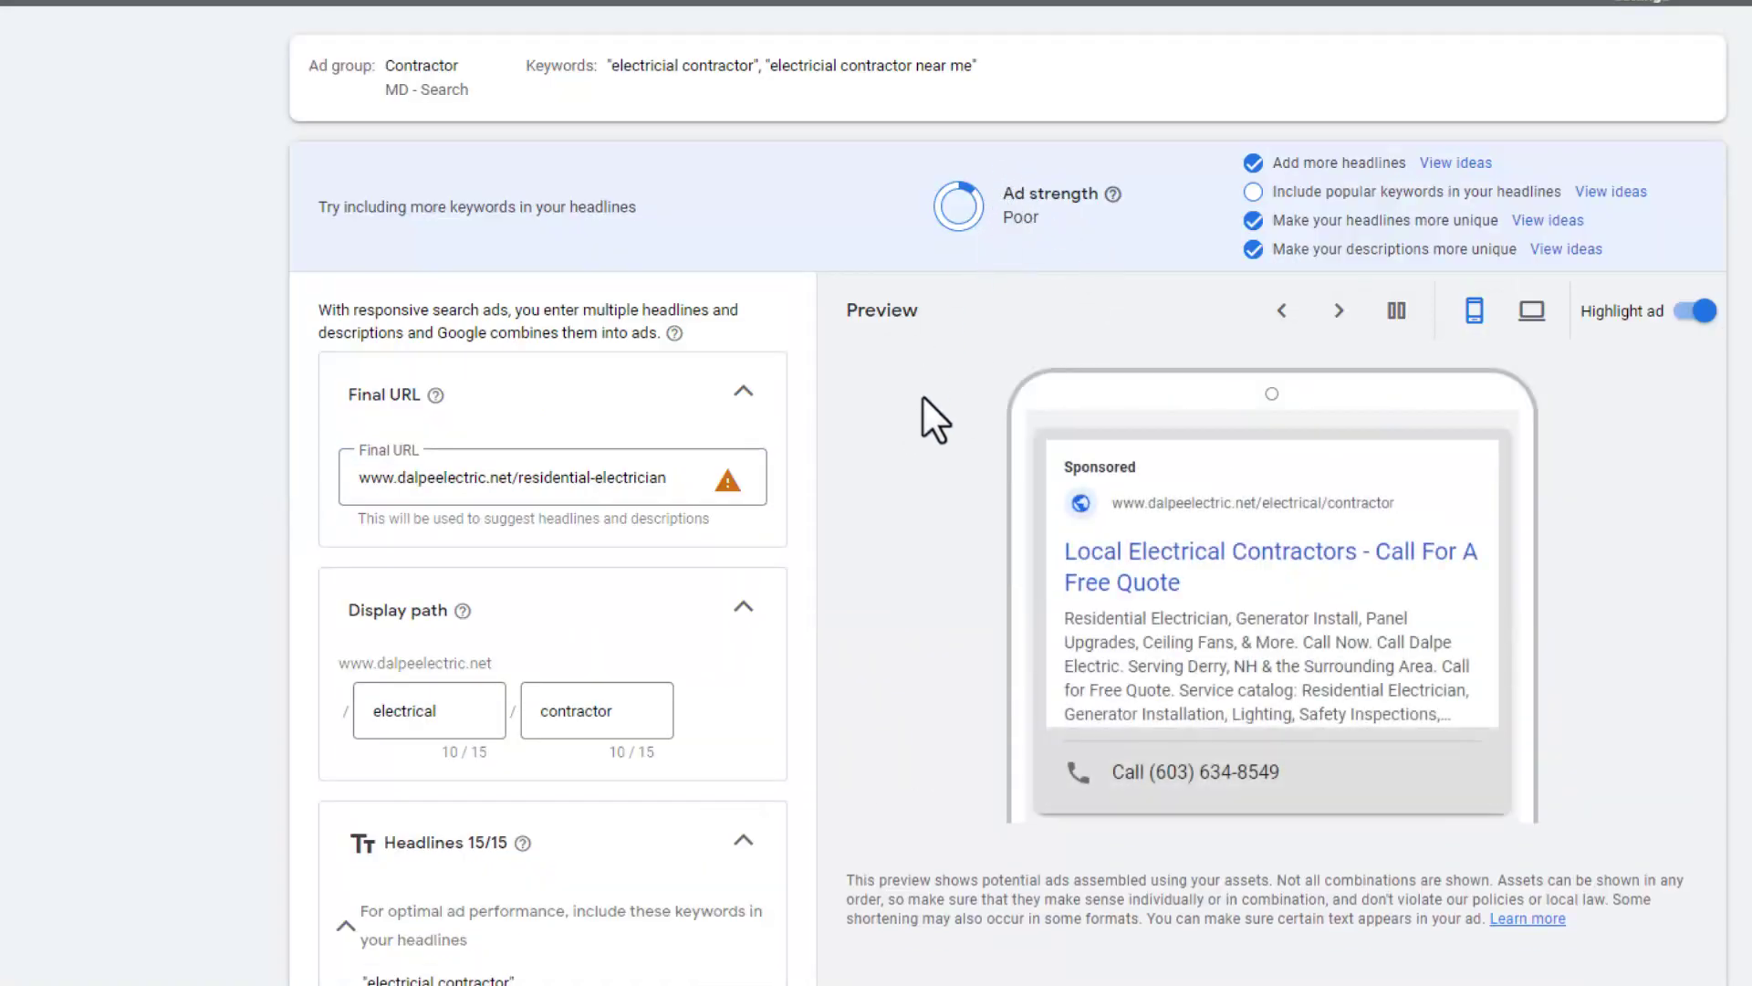
{"action": "scroll", "coordinate": [885, 529], "scroll_direction": "down", "scroll_amount": 15}
{"action": "scroll", "coordinate": [821, 638], "scroll_direction": "down", "scroll_amount": 10}
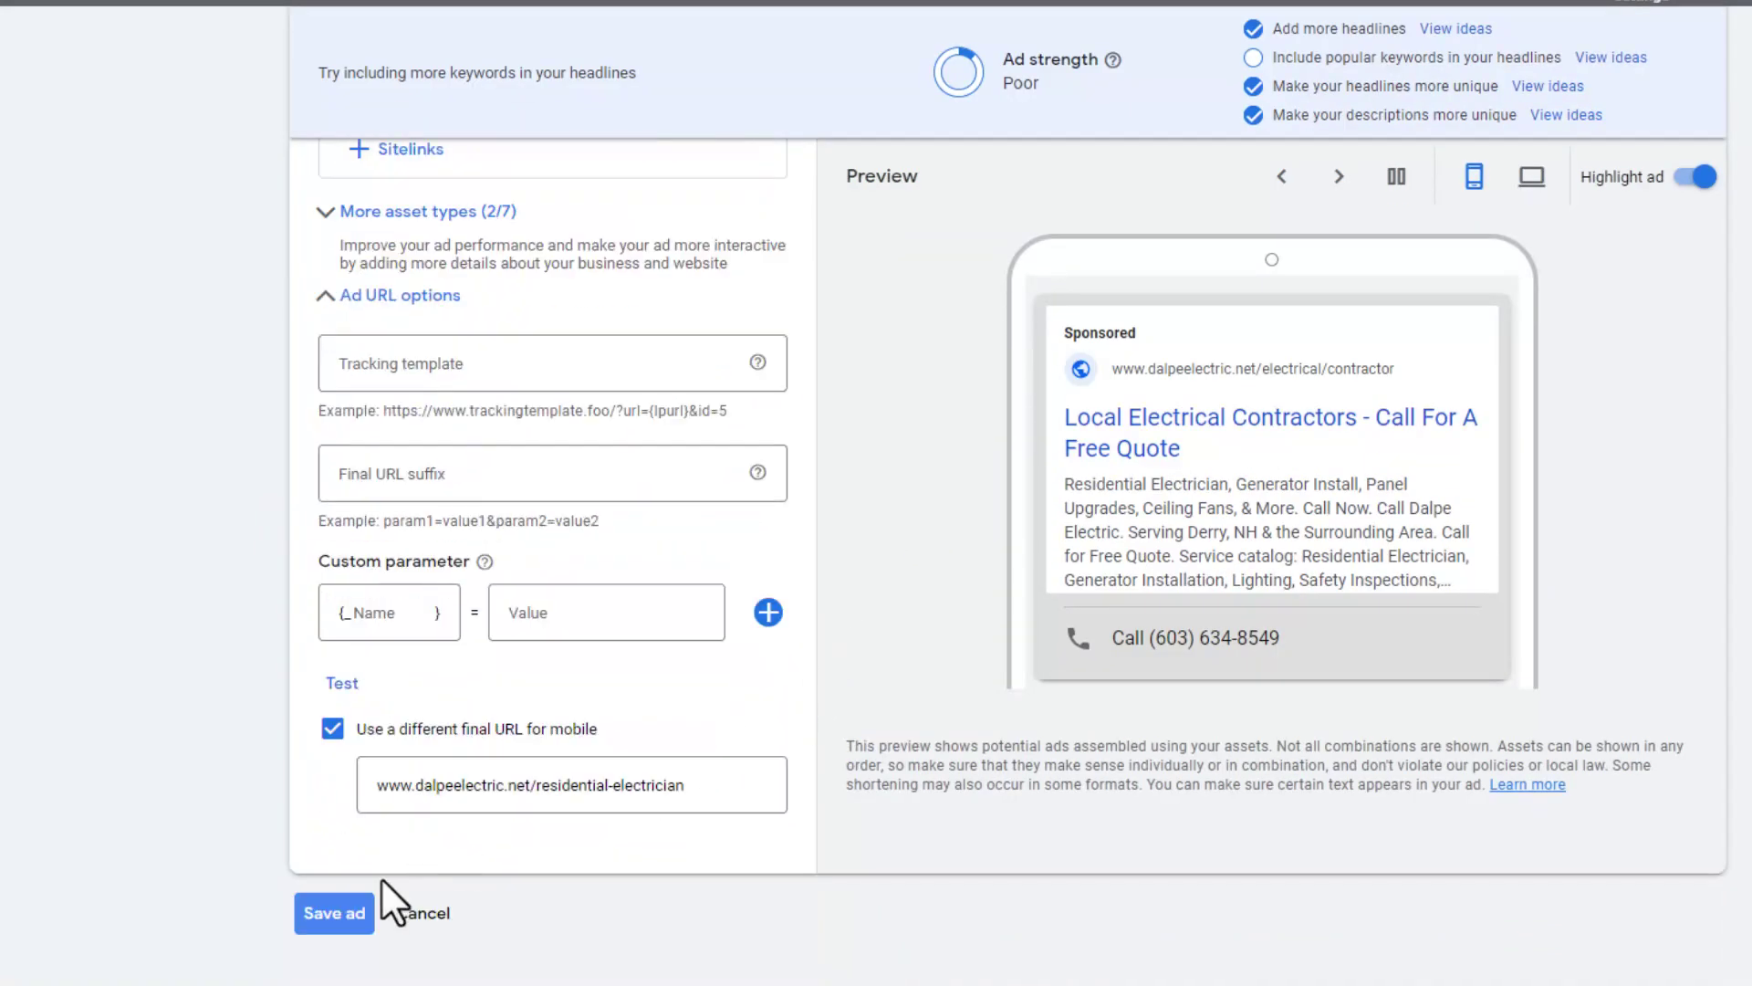
{"action": "left_click", "coordinate": [332, 913]}
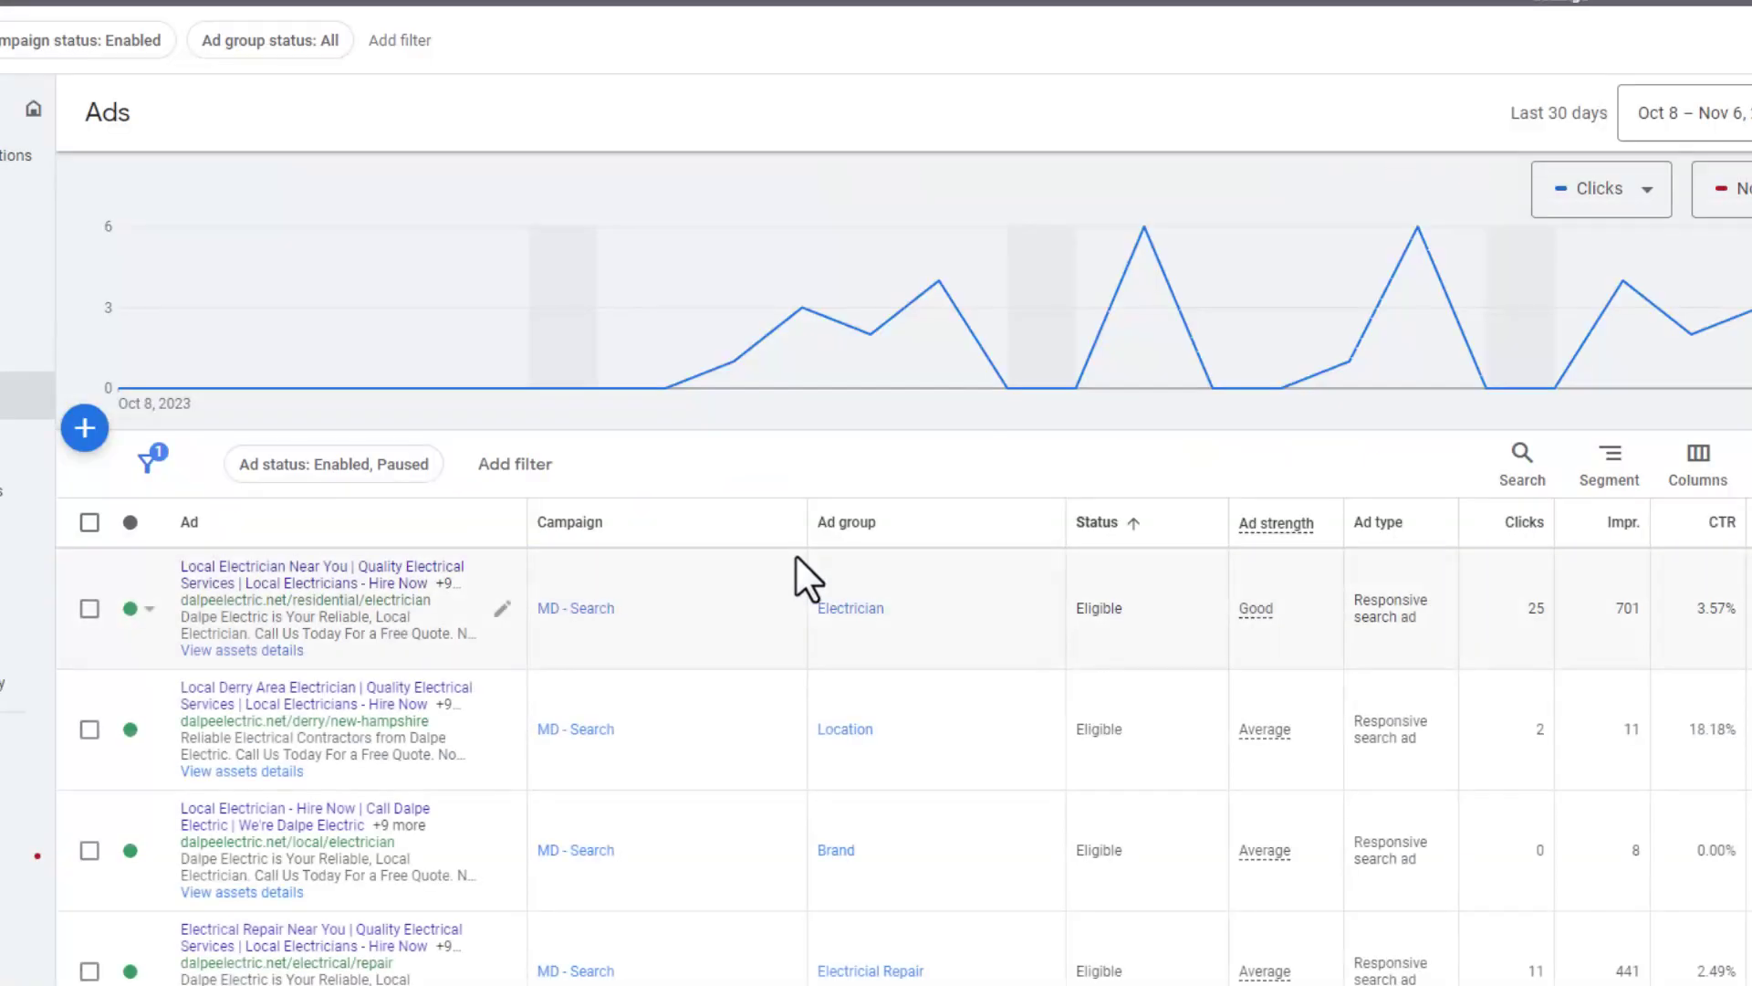
Step: Note the Contractor ad's Pending status, then open the Brand ad for editing
{"action": "scroll", "coordinate": [792, 557], "scroll_direction": "down", "scroll_amount": 10}
{"action": "scroll", "coordinate": [790, 573], "scroll_direction": "up", "scroll_amount": 1}
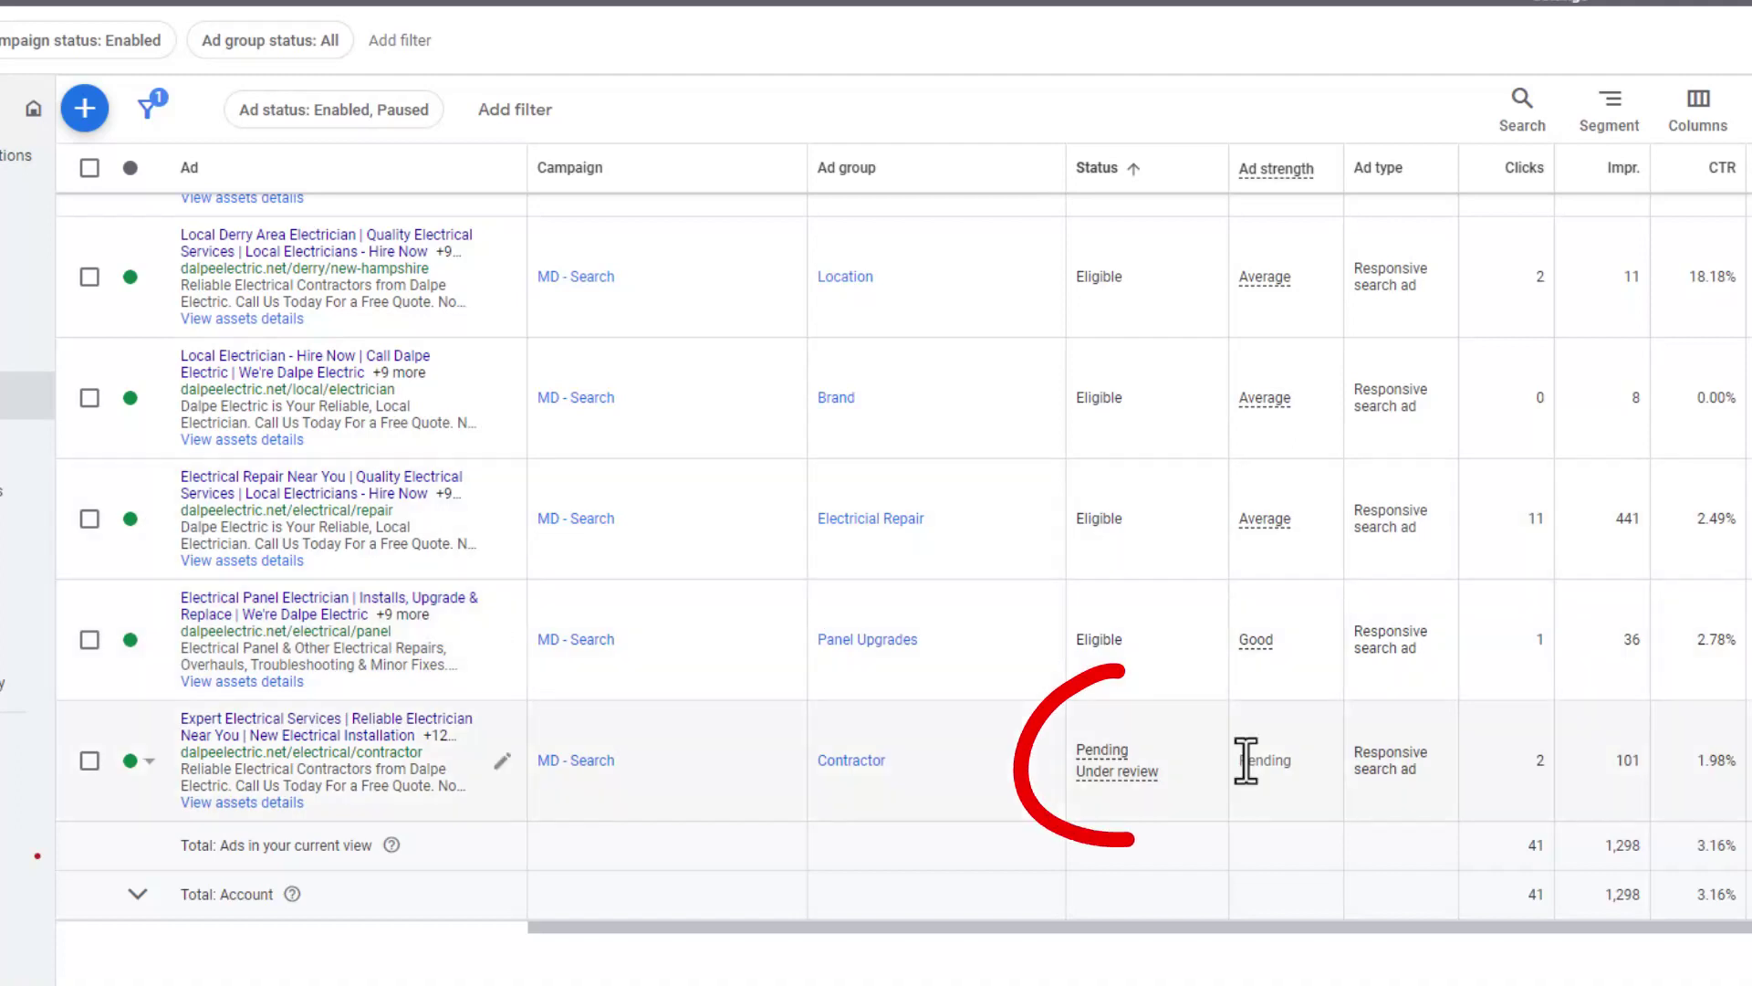
{"action": "mouse_move", "coordinate": [1270, 757]}
{"action": "left_mouse_down"}
{"action": "mouse_move", "coordinate": [1322, 766]}
{"action": "mouse_move", "coordinate": [1294, 765]}
{"action": "left_mouse_up"}
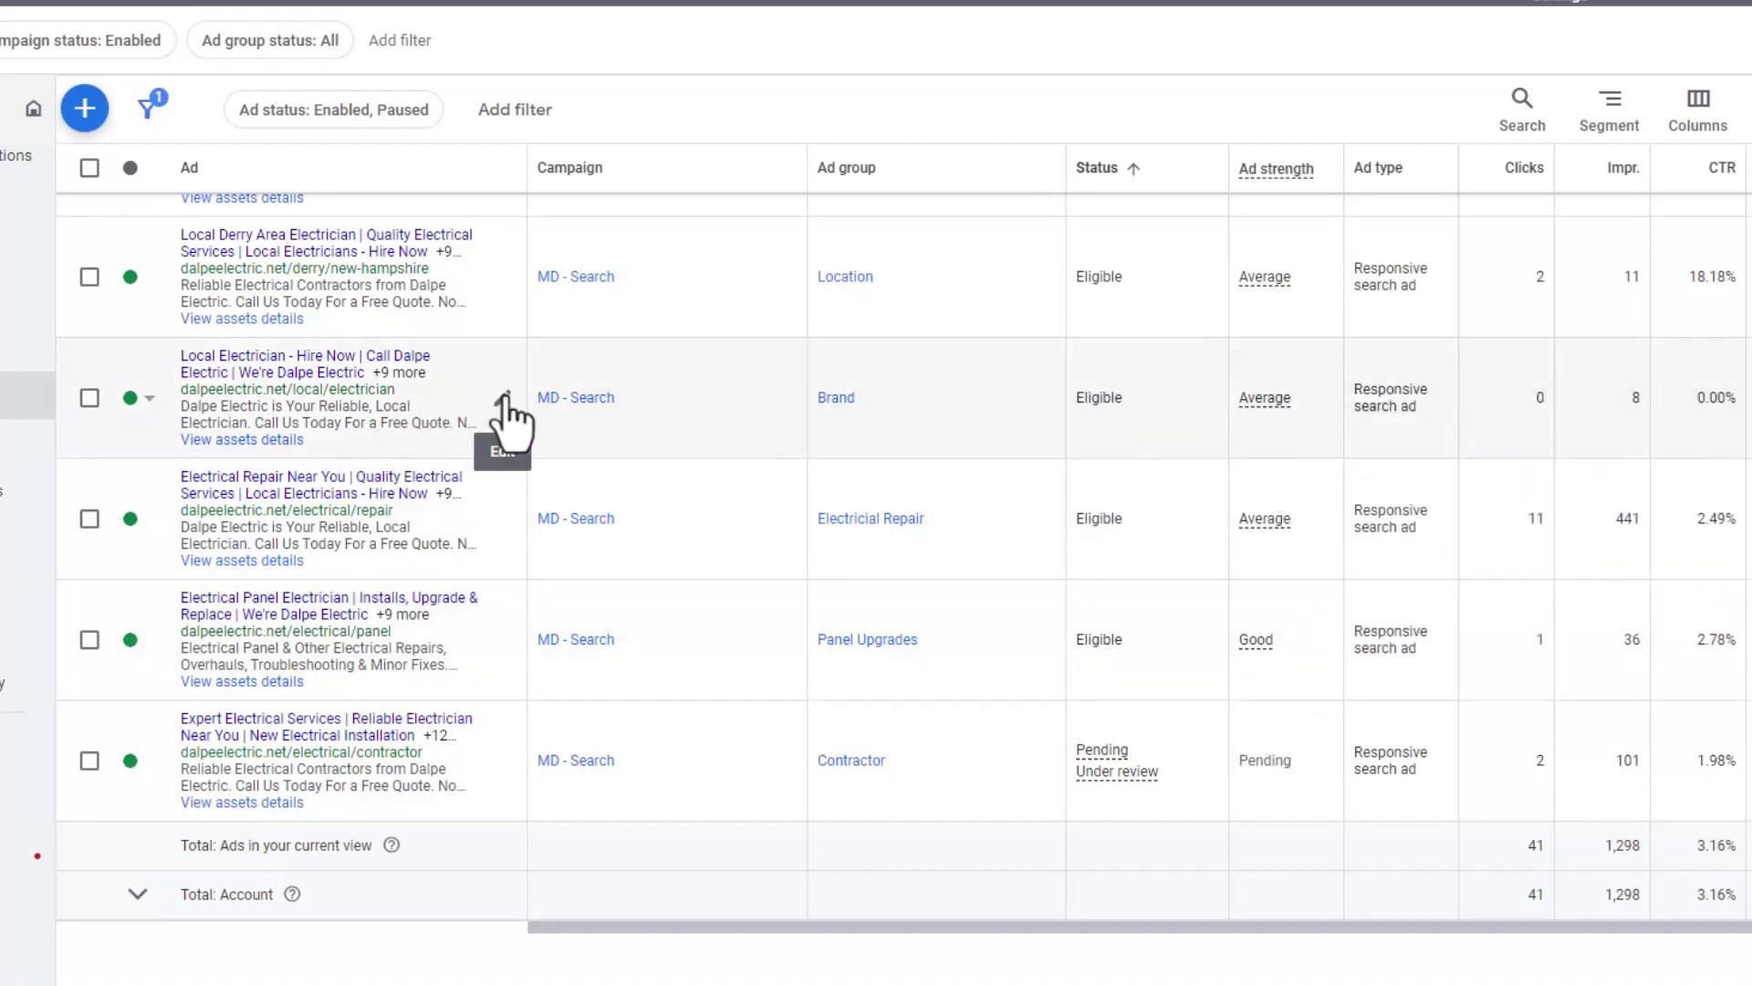
{"action": "left_click", "coordinate": [506, 404]}
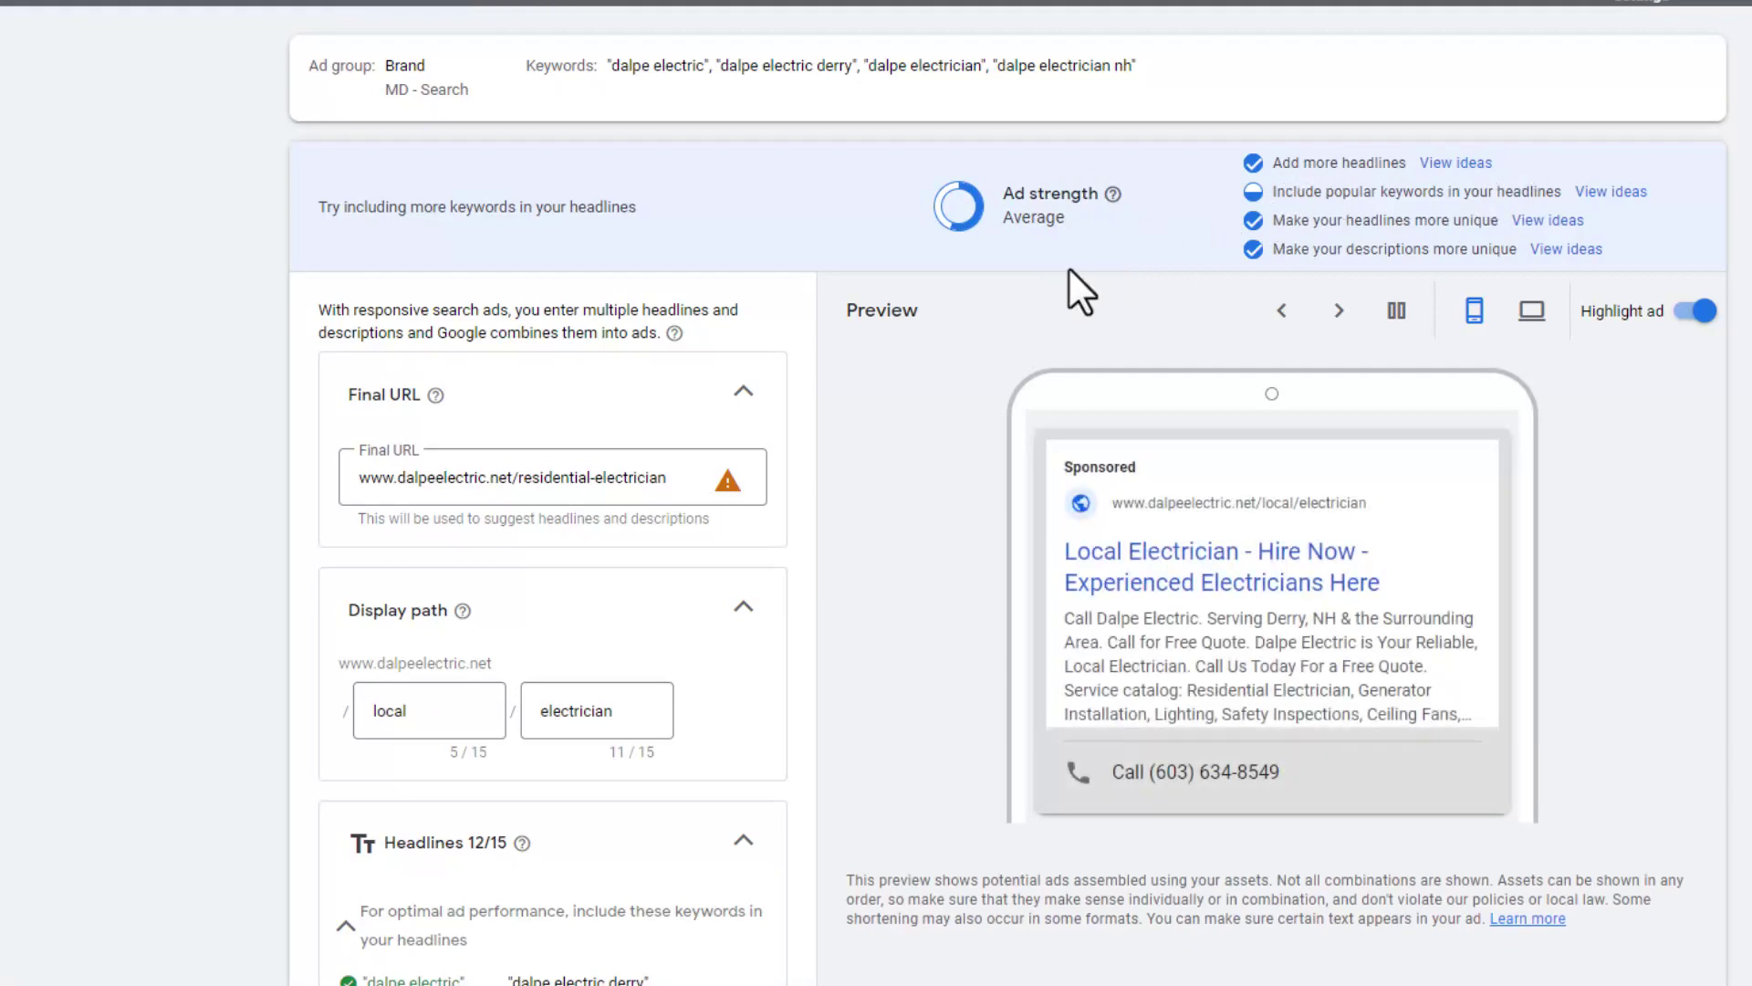
Step: Add 'Residential Electrician', 'Residential Electrical Repair' and 'Welcome to Dalpe Electric' headlines, then save the Brand ad
{"action": "scroll", "coordinate": [717, 630], "scroll_direction": "down", "scroll_amount": 12}
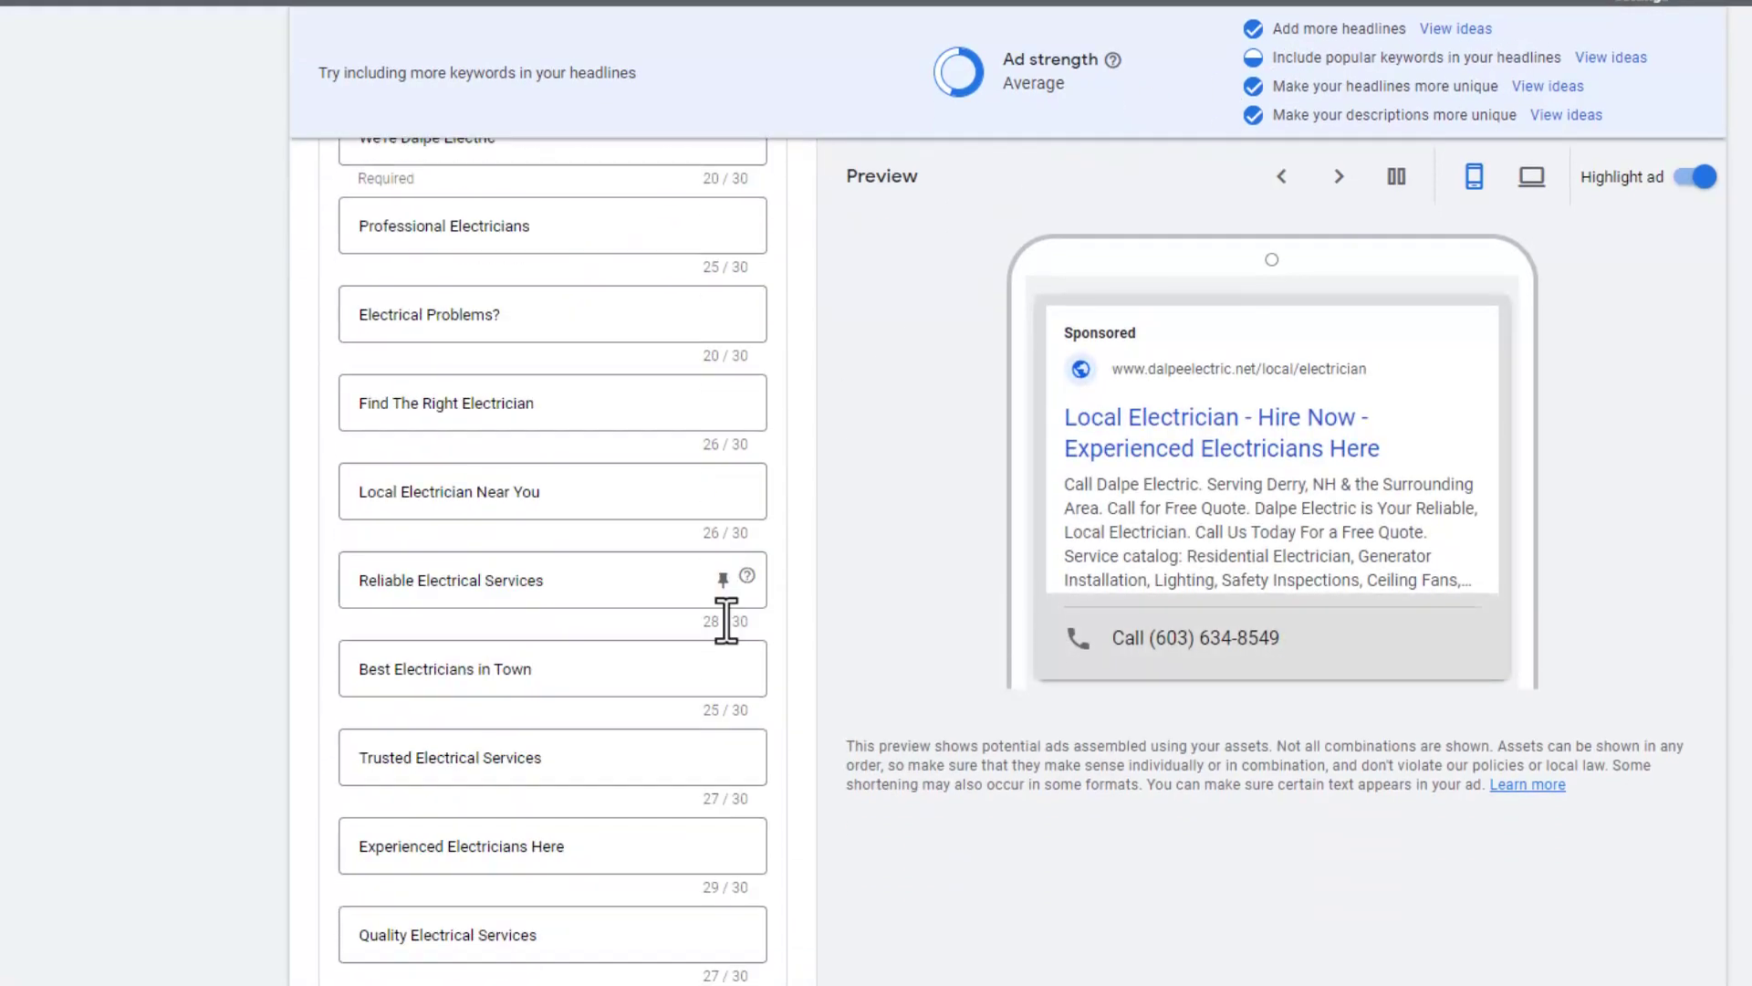
{"action": "scroll", "coordinate": [726, 620], "scroll_direction": "down", "scroll_amount": 3}
{"action": "left_click", "coordinate": [520, 758]}
{"action": "left_click", "coordinate": [294, 720]}
{"action": "scroll", "coordinate": [182, 754], "scroll_direction": "down", "scroll_amount": 3}
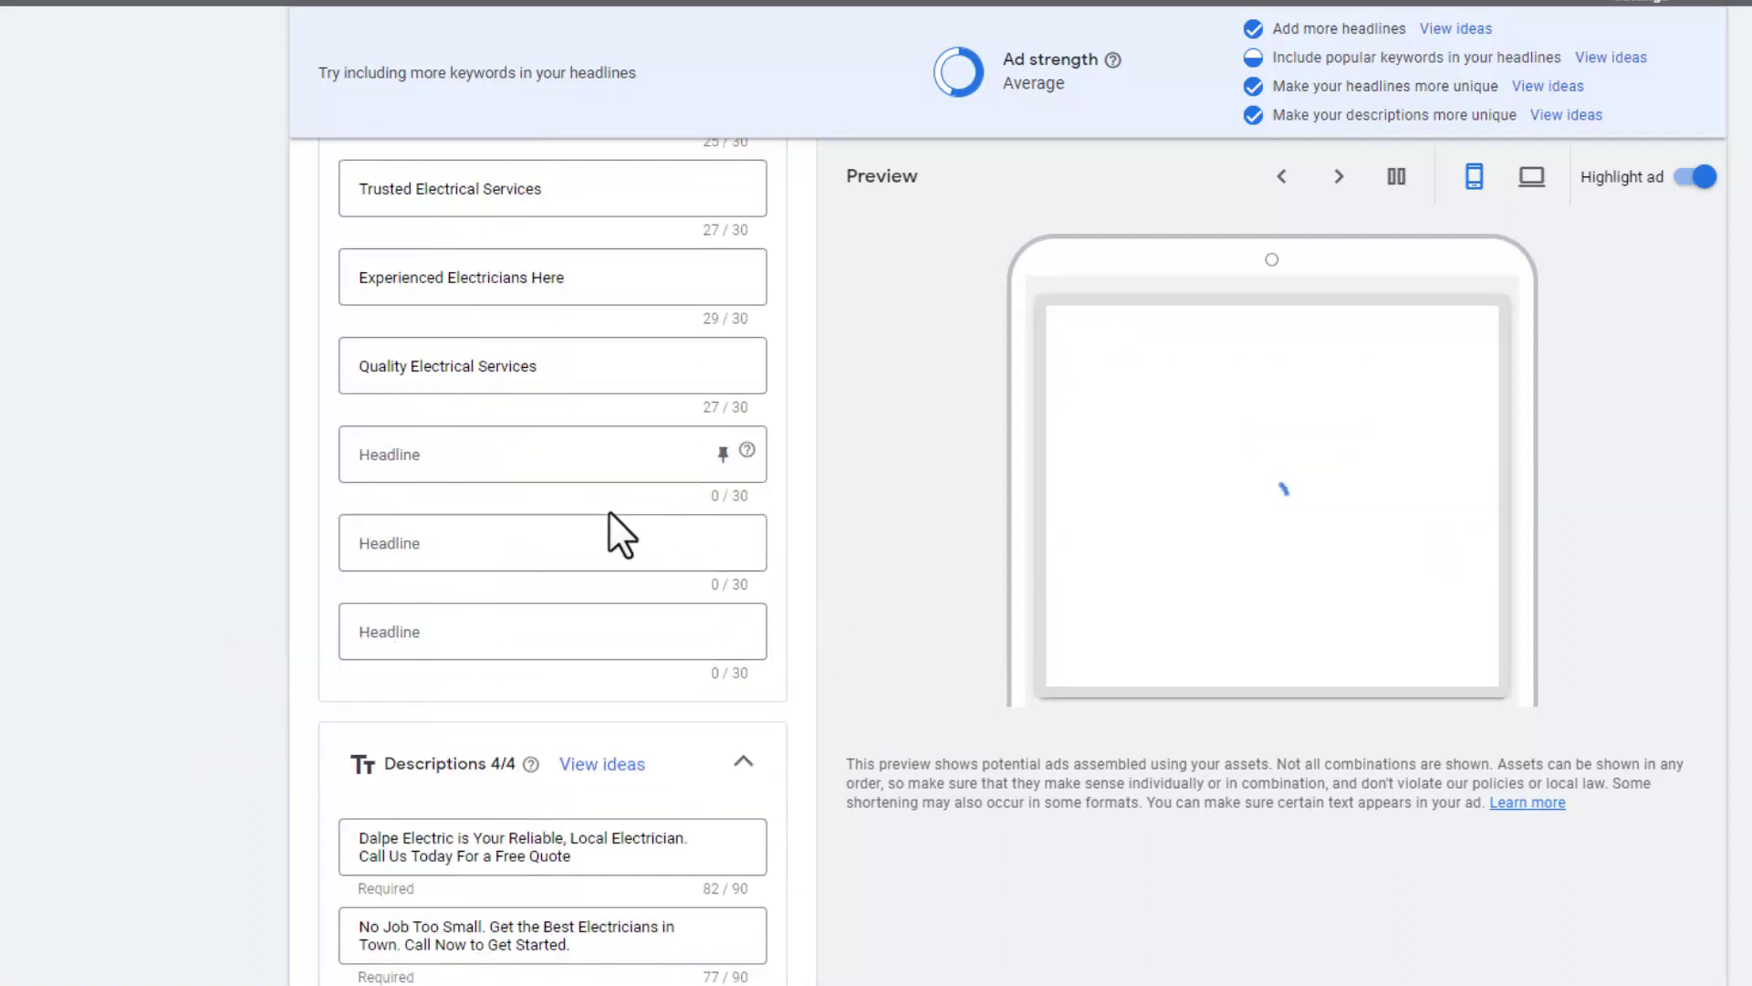
{"action": "left_click", "coordinate": [1593, 58]}
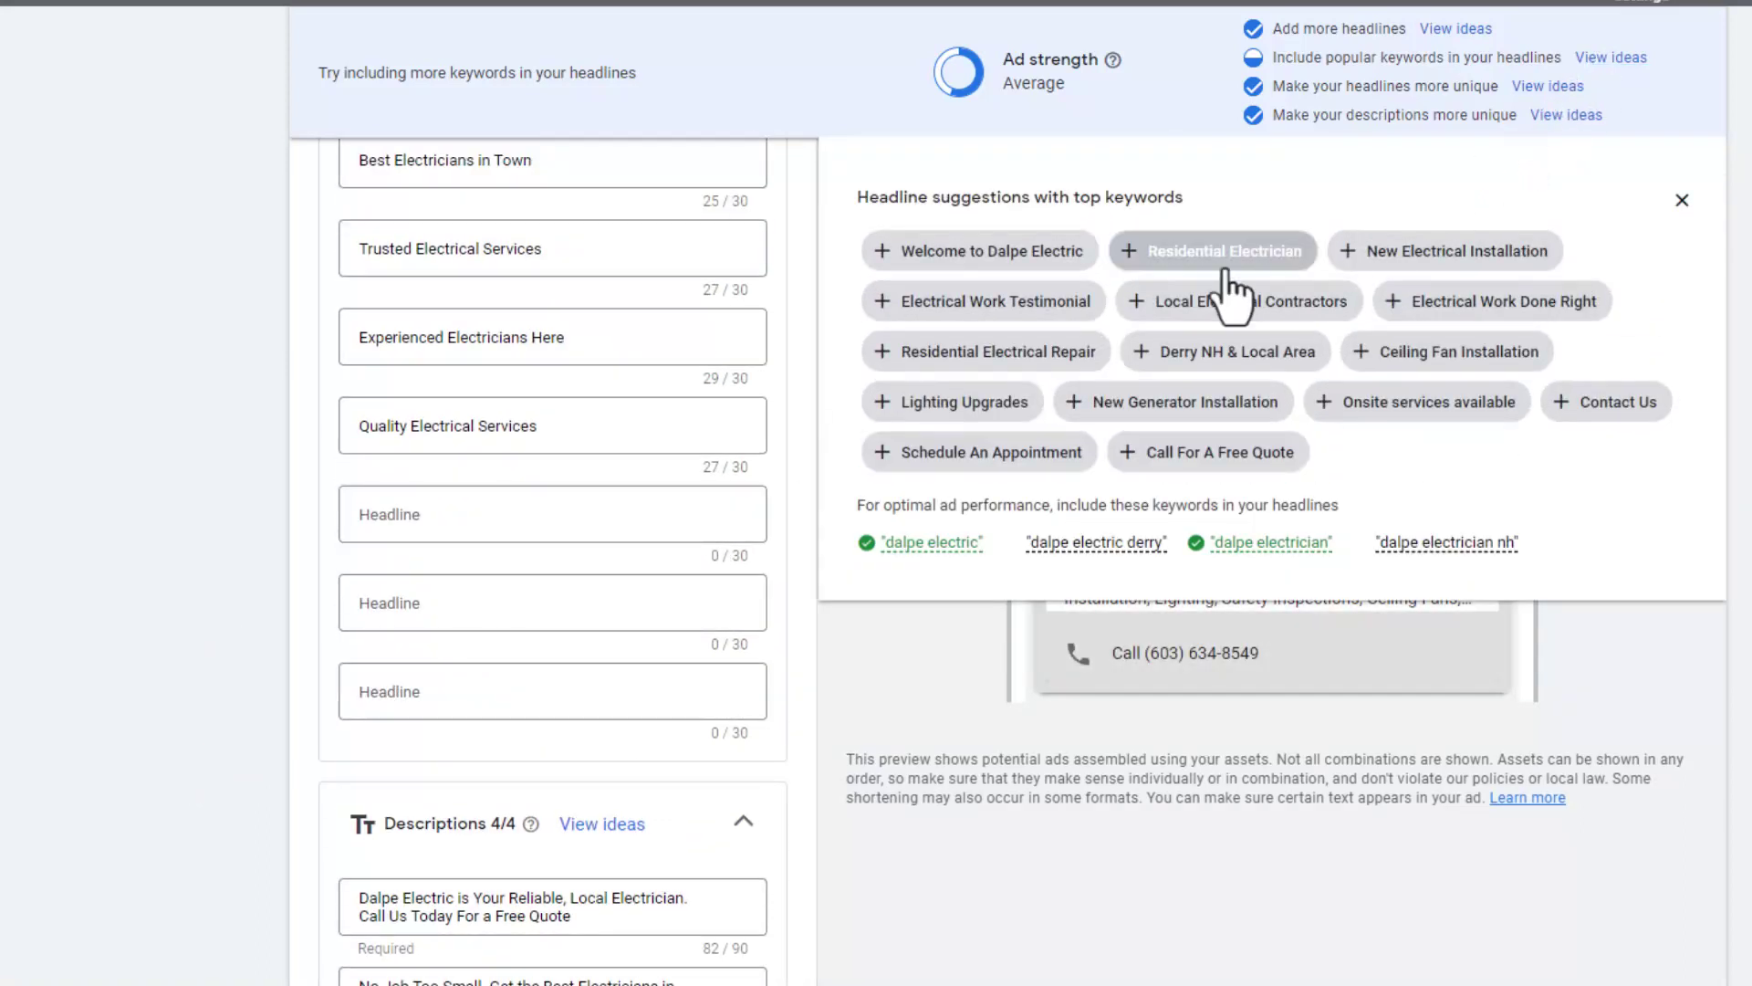
{"action": "left_click", "coordinate": [1220, 262]}
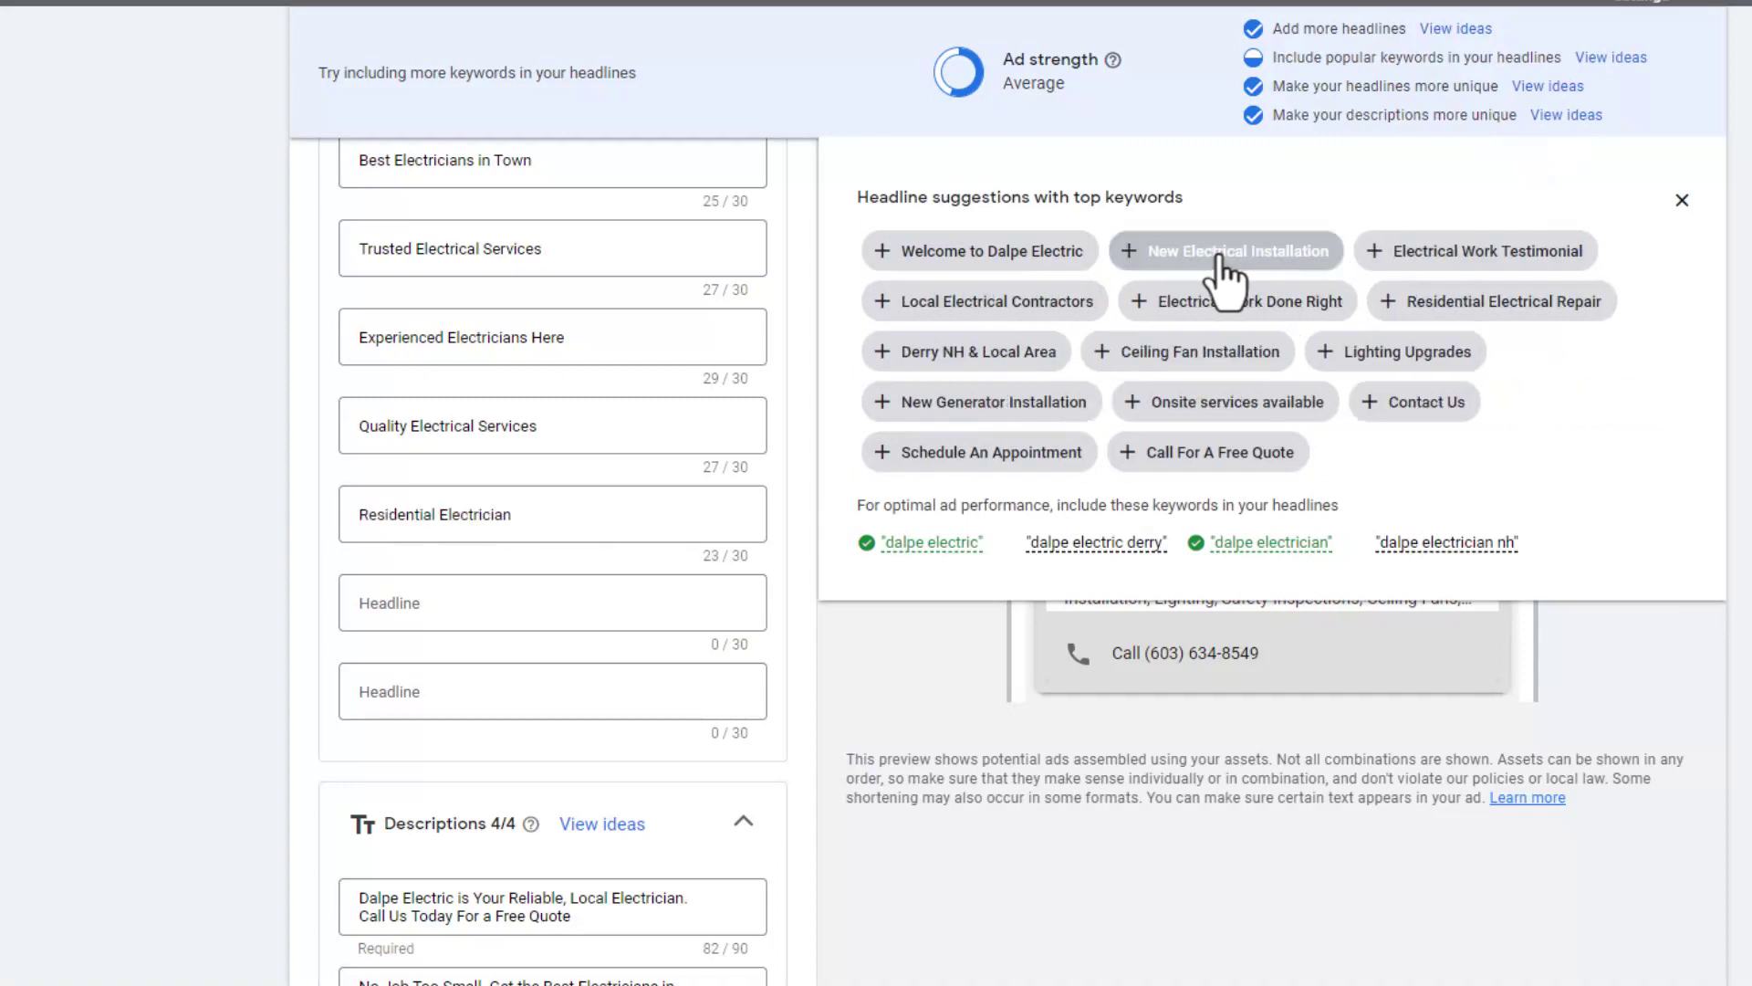
{"action": "left_click", "coordinate": [1483, 308]}
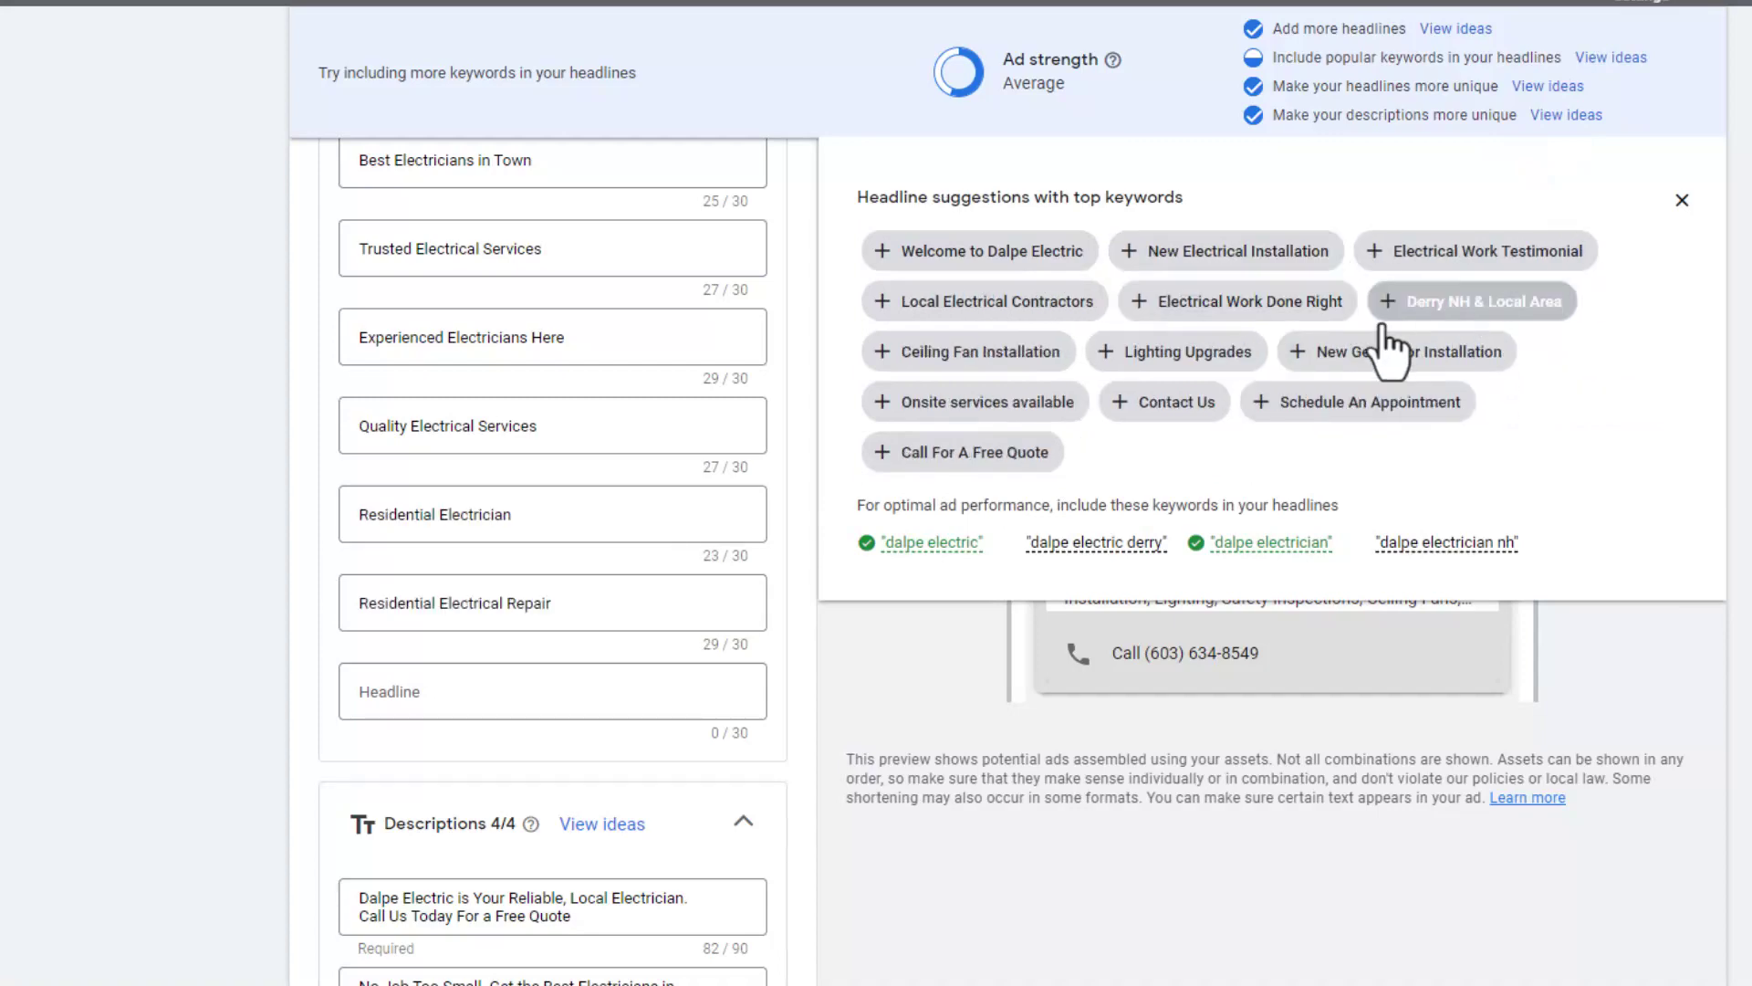
{"action": "left_click", "coordinate": [1008, 260]}
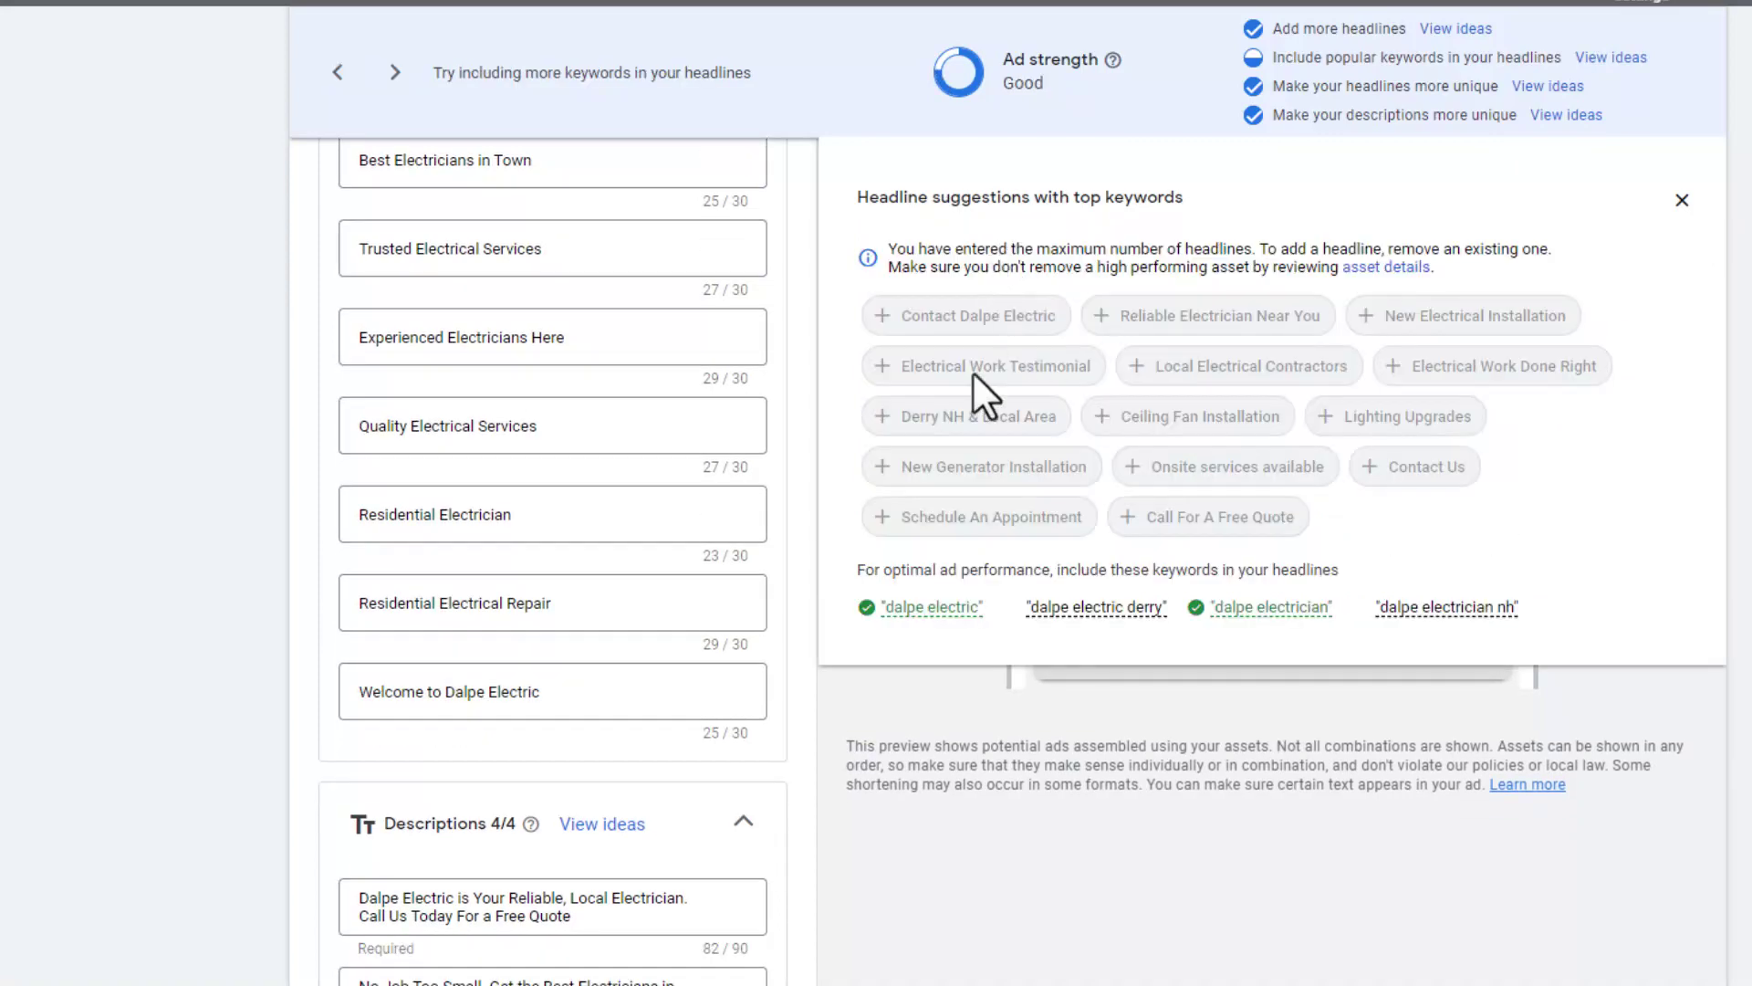
{"action": "scroll", "coordinate": [887, 663], "scroll_direction": "down", "scroll_amount": 15}
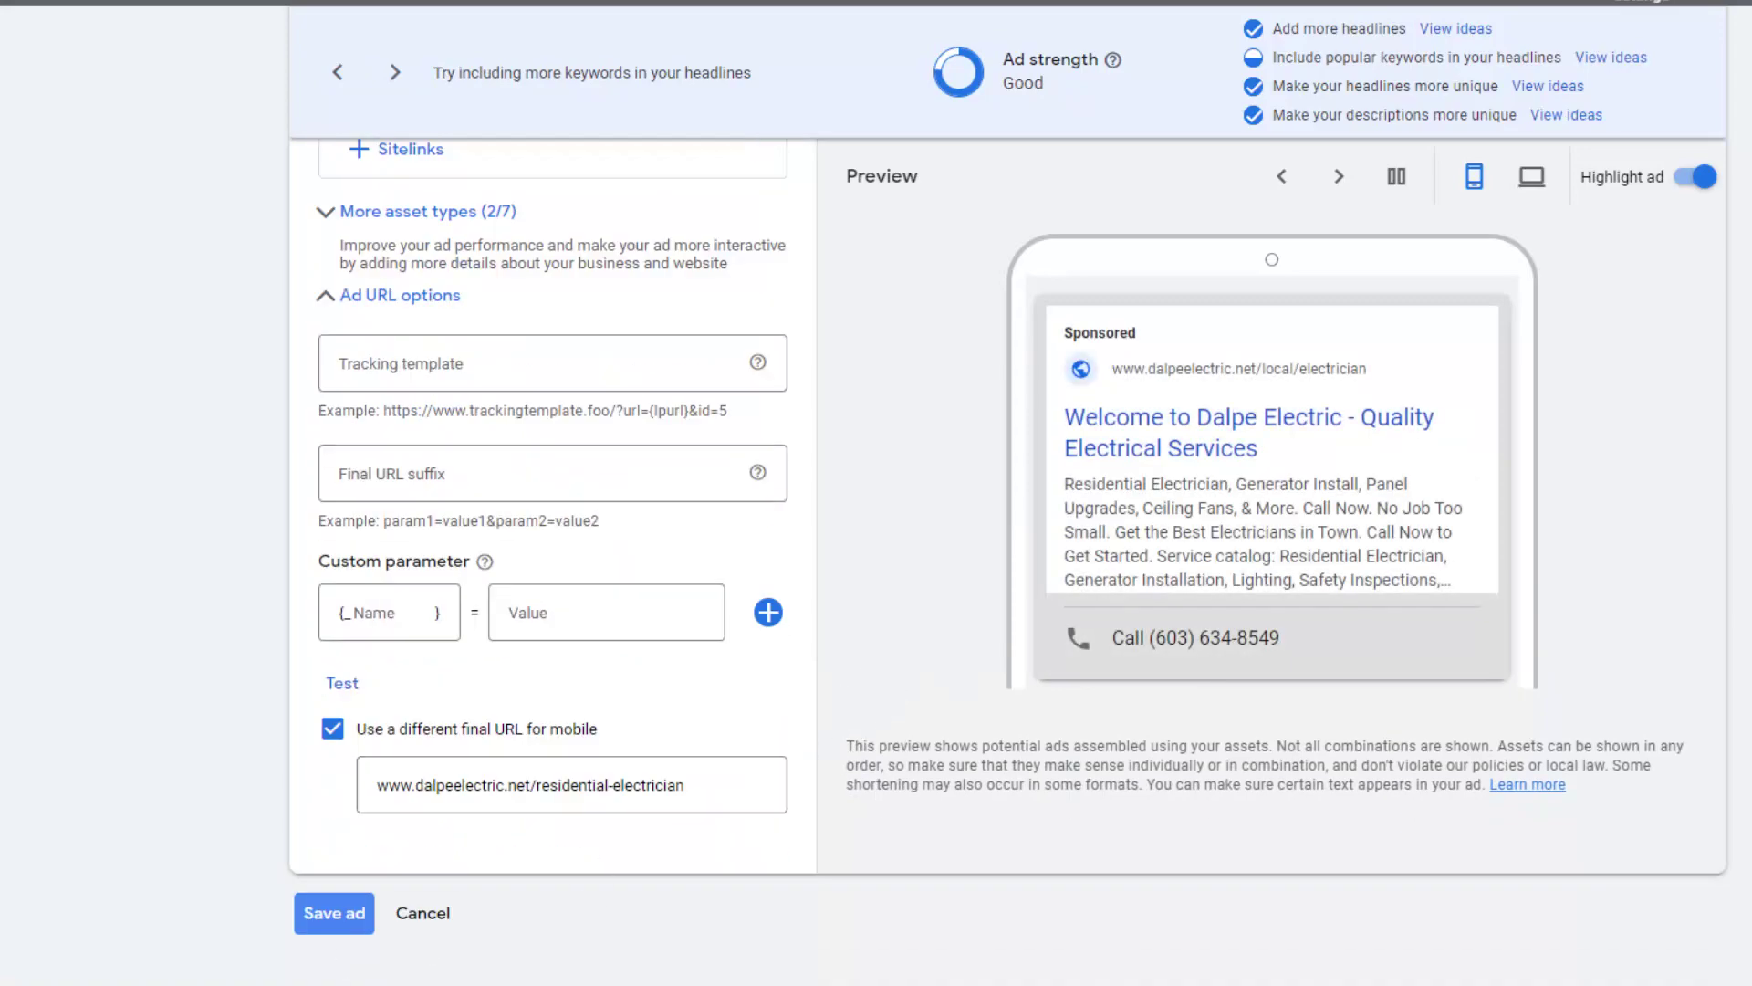
{"action": "left_click", "coordinate": [320, 926]}
{"action": "scroll", "coordinate": [1187, 566], "scroll_direction": "down", "scroll_amount": 1}
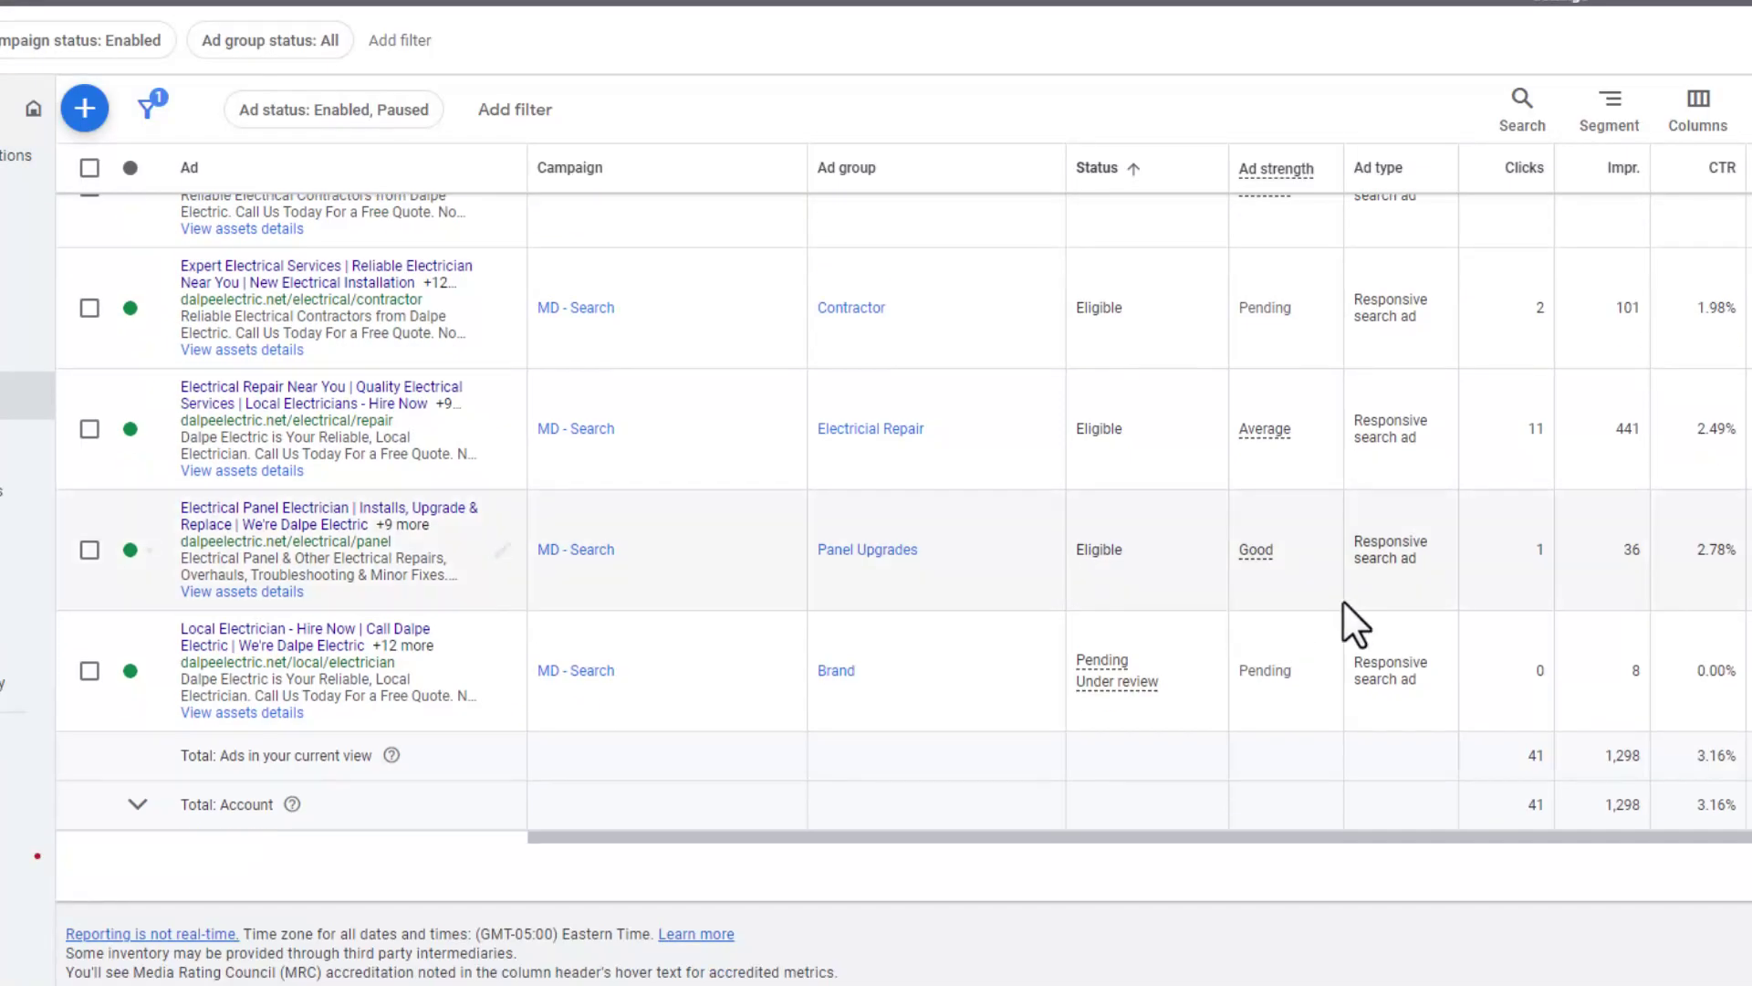
{"action": "scroll", "coordinate": [1288, 716], "scroll_direction": "up", "scroll_amount": 3}
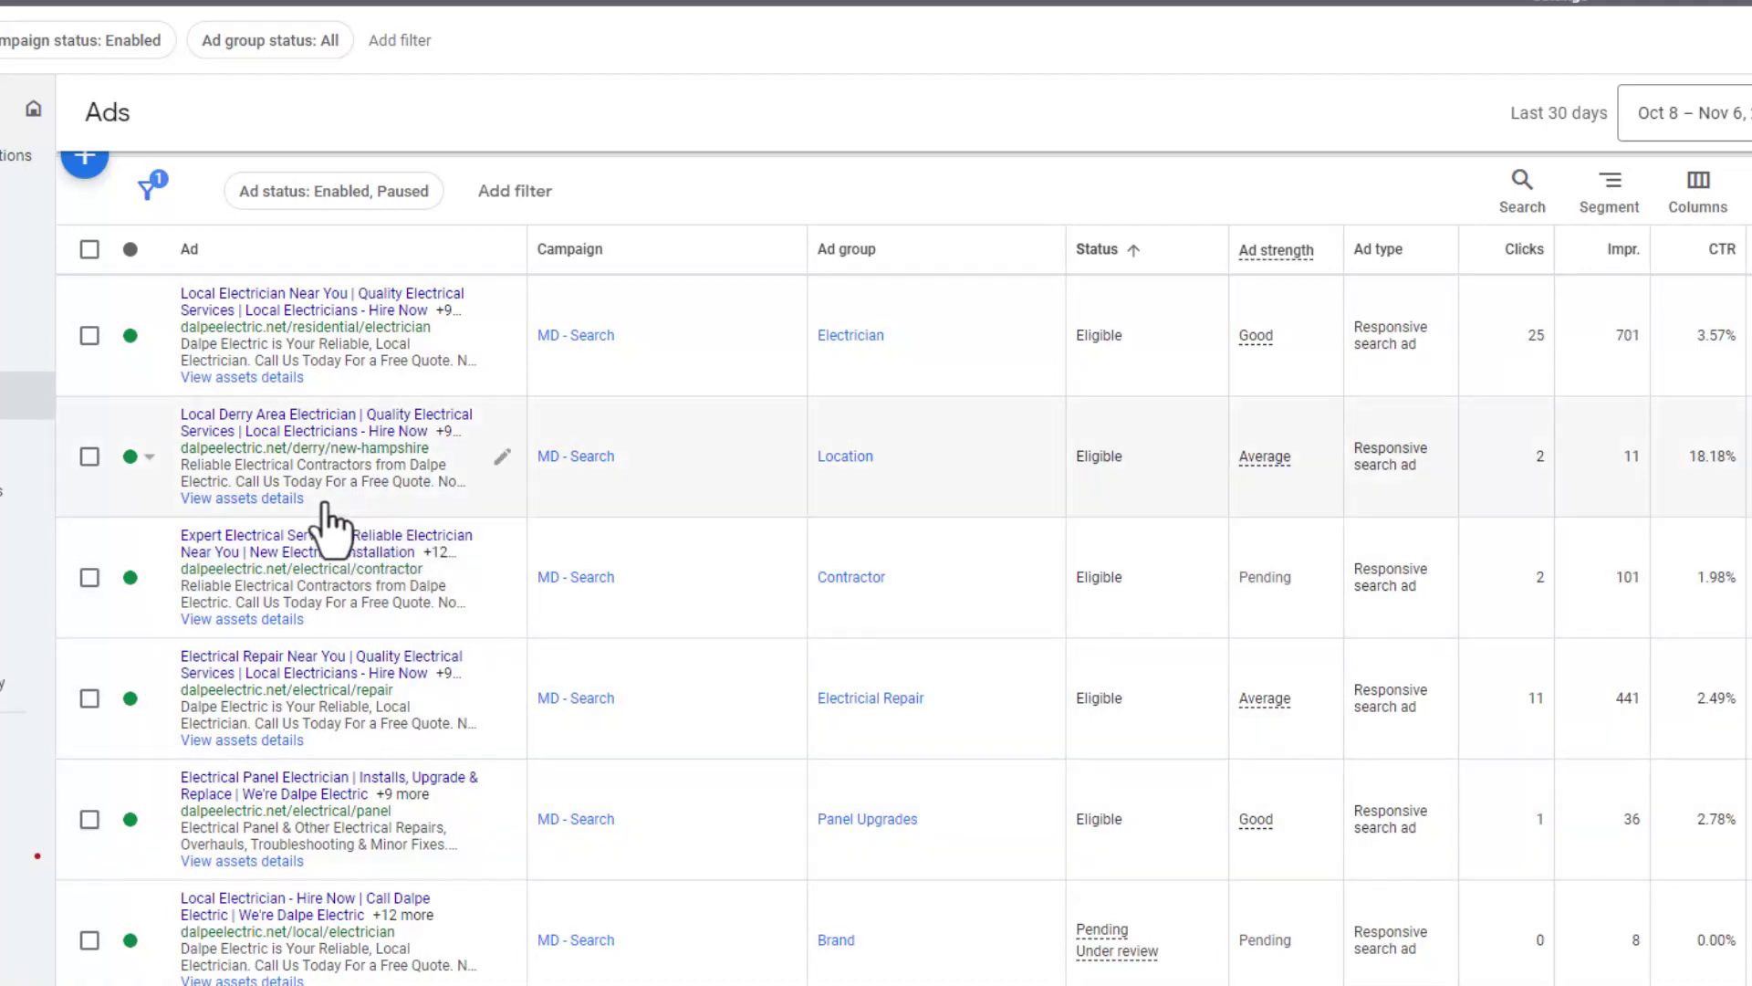
Step: In the Location ad editor, pin 'Local Derry Area Electrician' to show only in position 1
{"action": "left_click", "coordinate": [502, 457]}
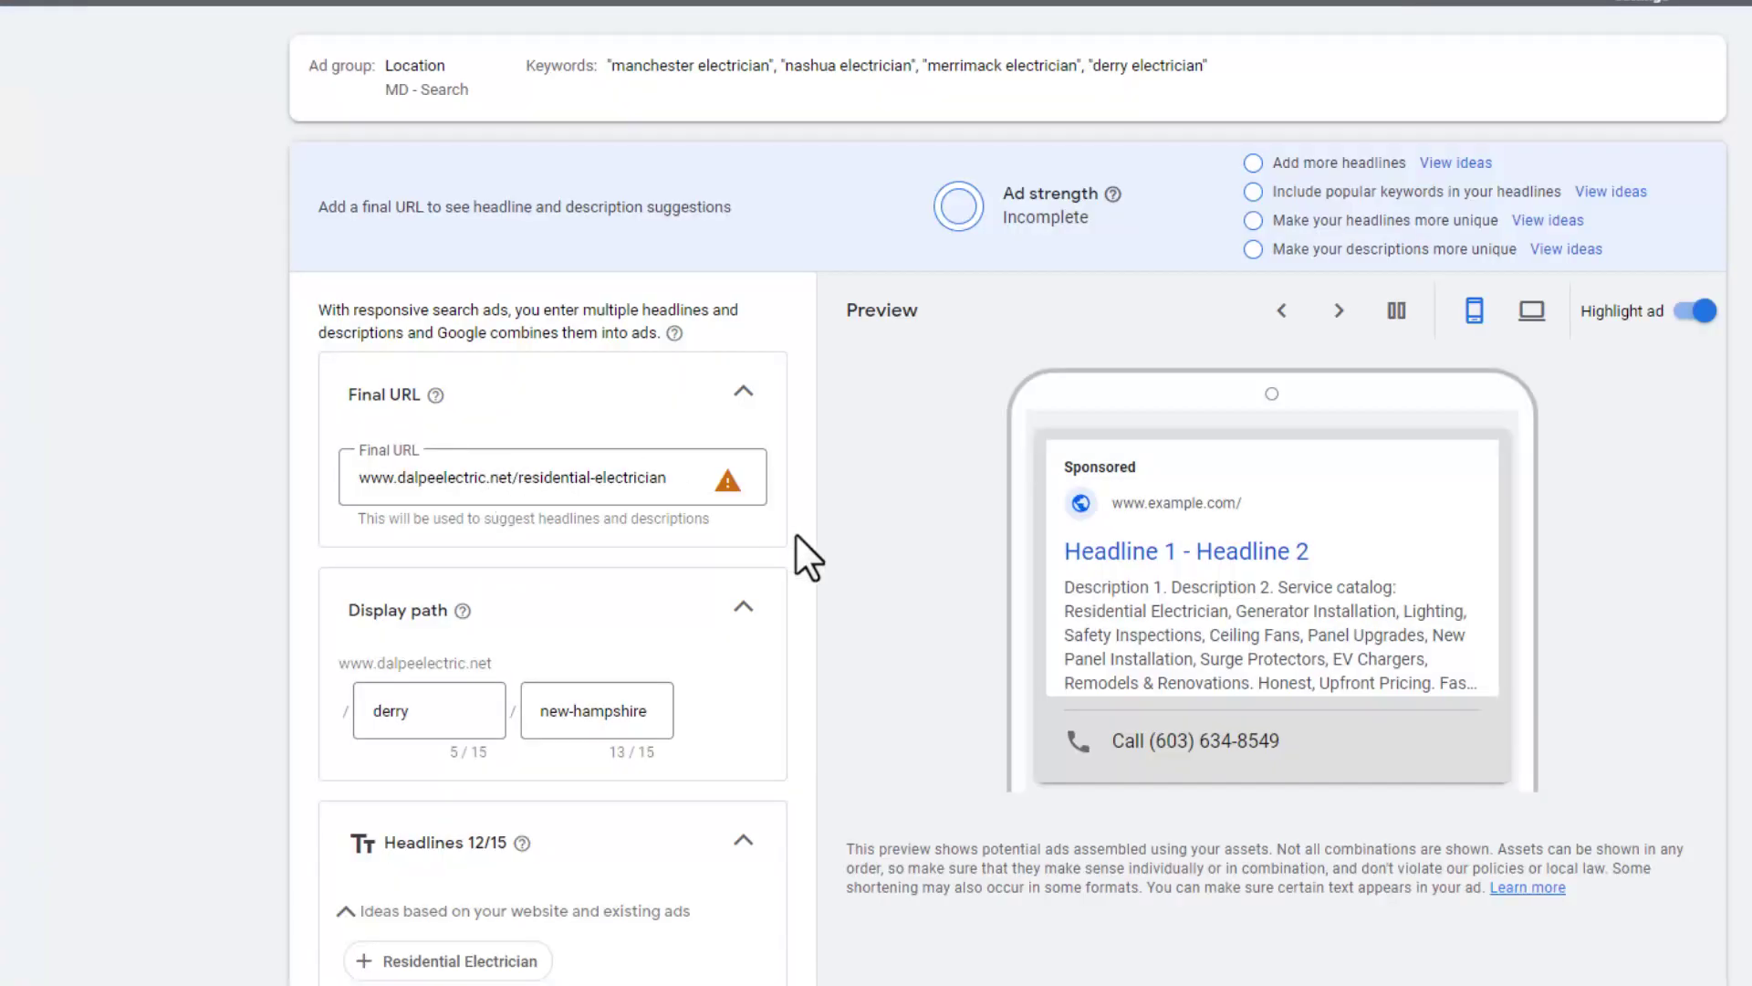
{"action": "scroll", "coordinate": [803, 547], "scroll_direction": "down", "scroll_amount": 7}
{"action": "left_click", "coordinate": [723, 513]}
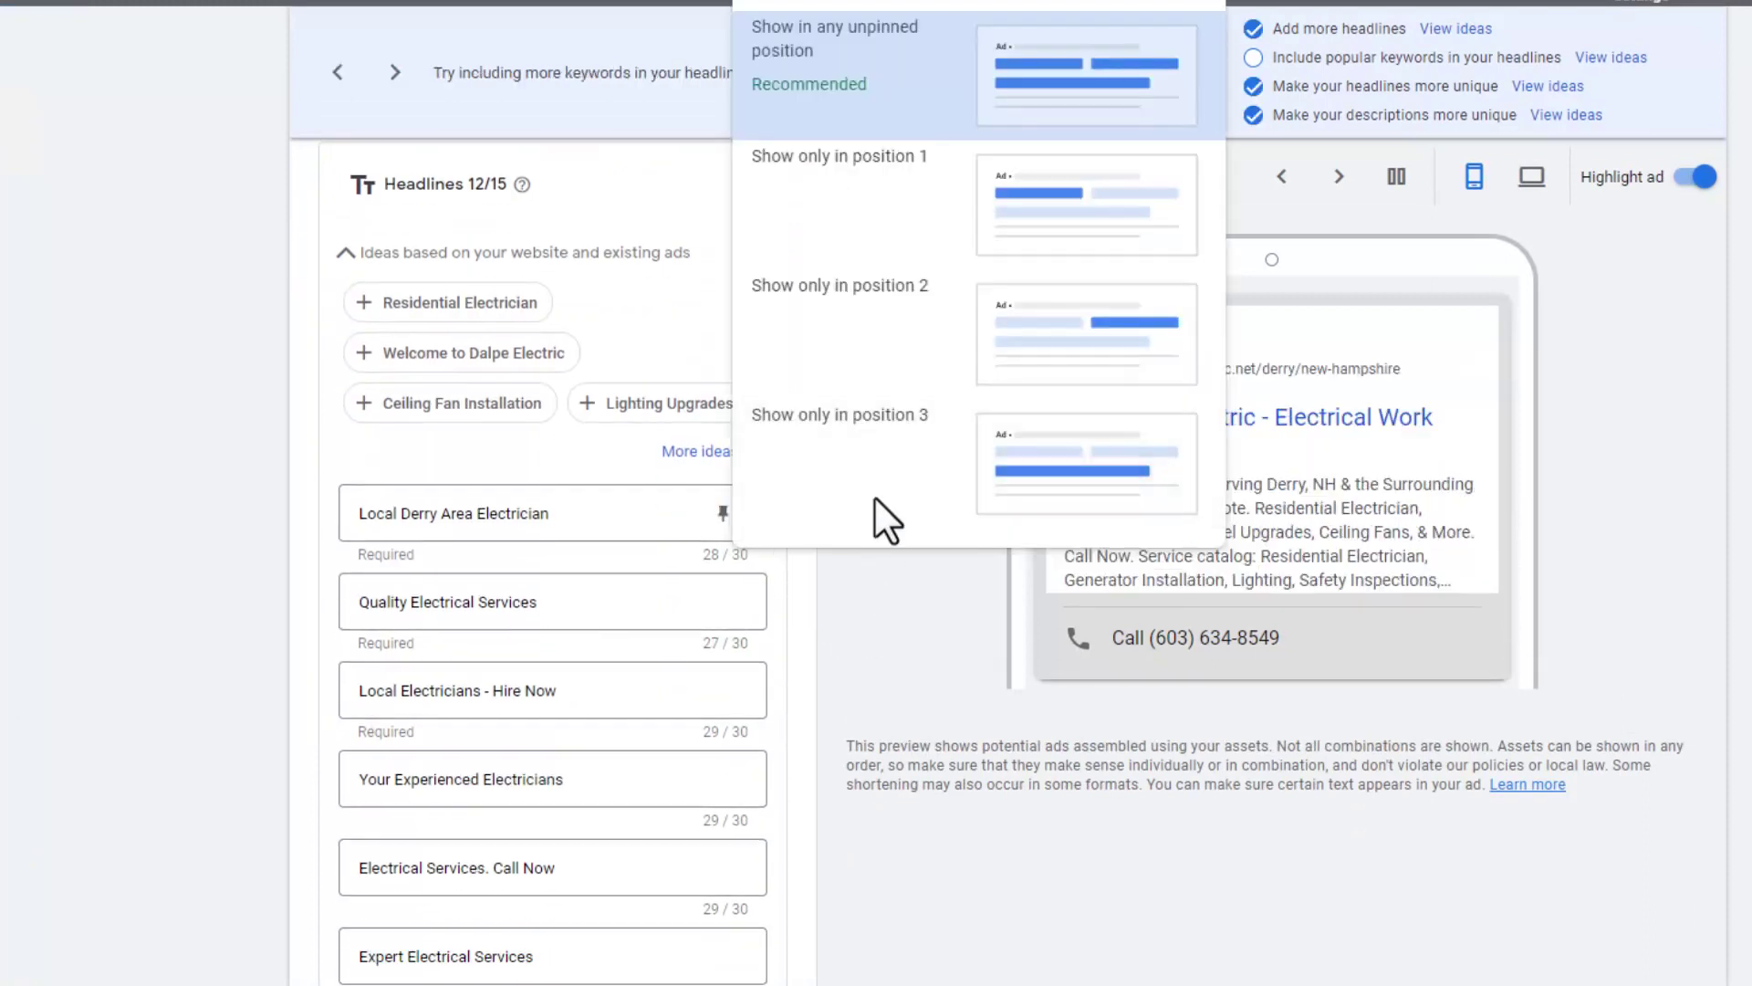
{"action": "left_click", "coordinate": [1013, 242]}
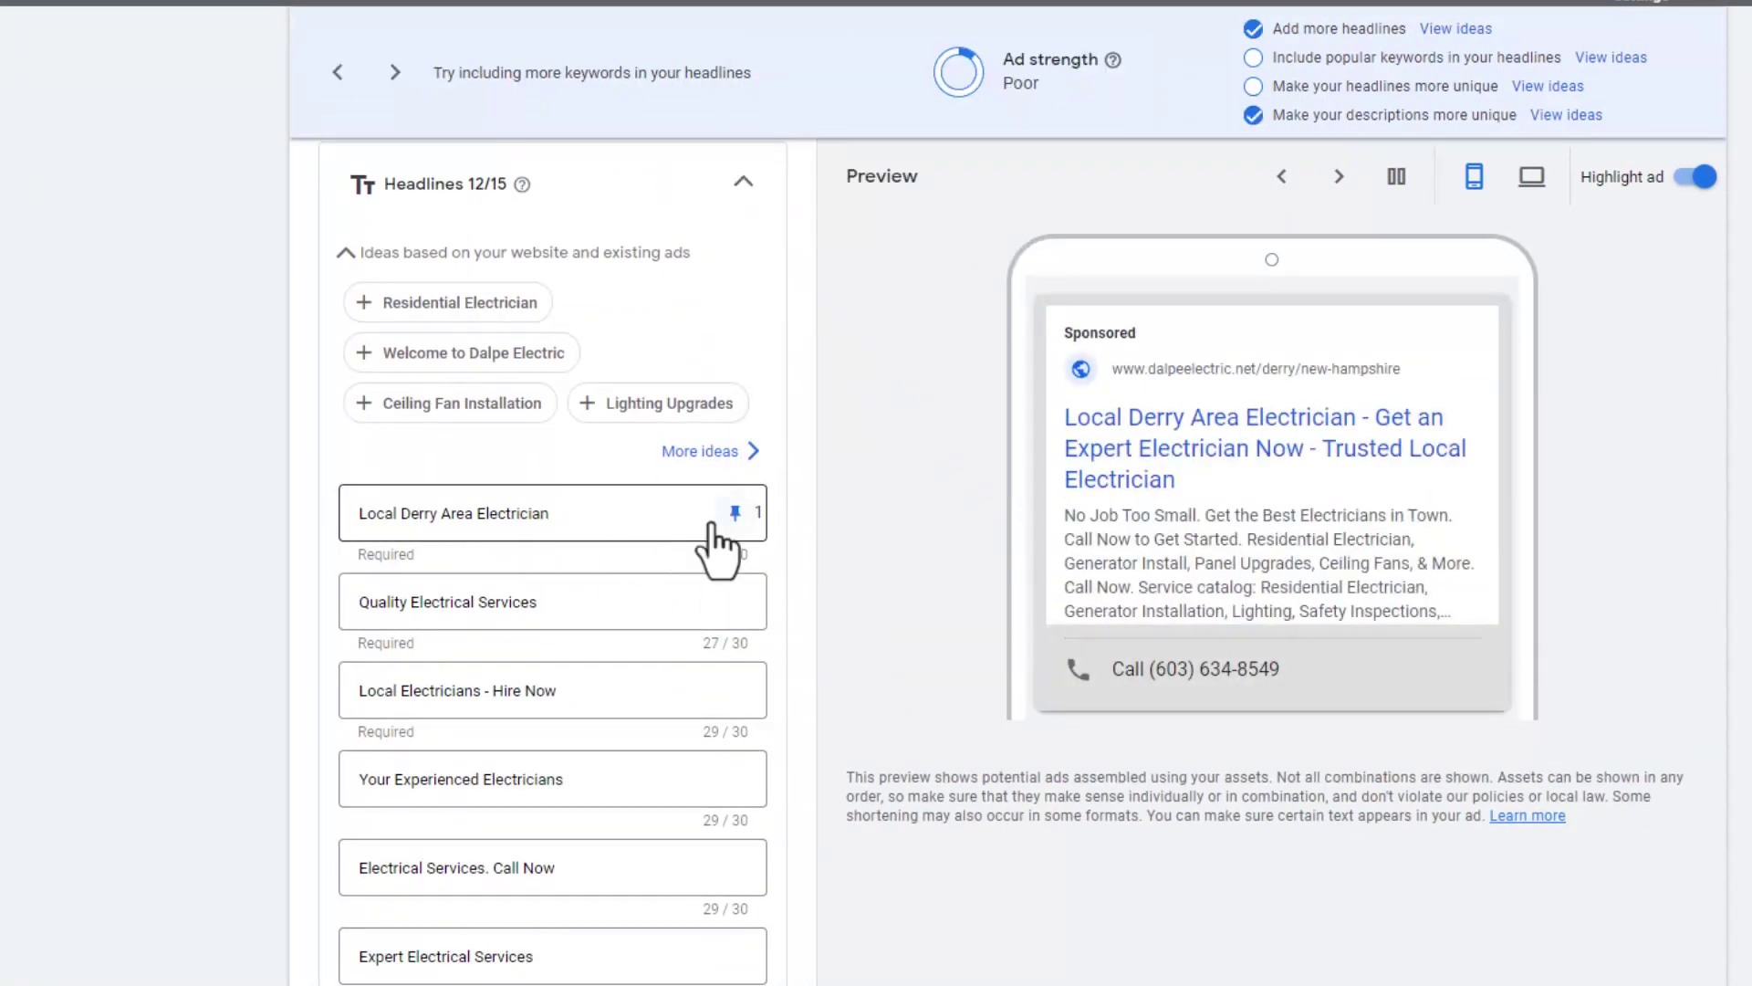
{"action": "scroll", "coordinate": [730, 675], "scroll_direction": "down", "scroll_amount": 15}
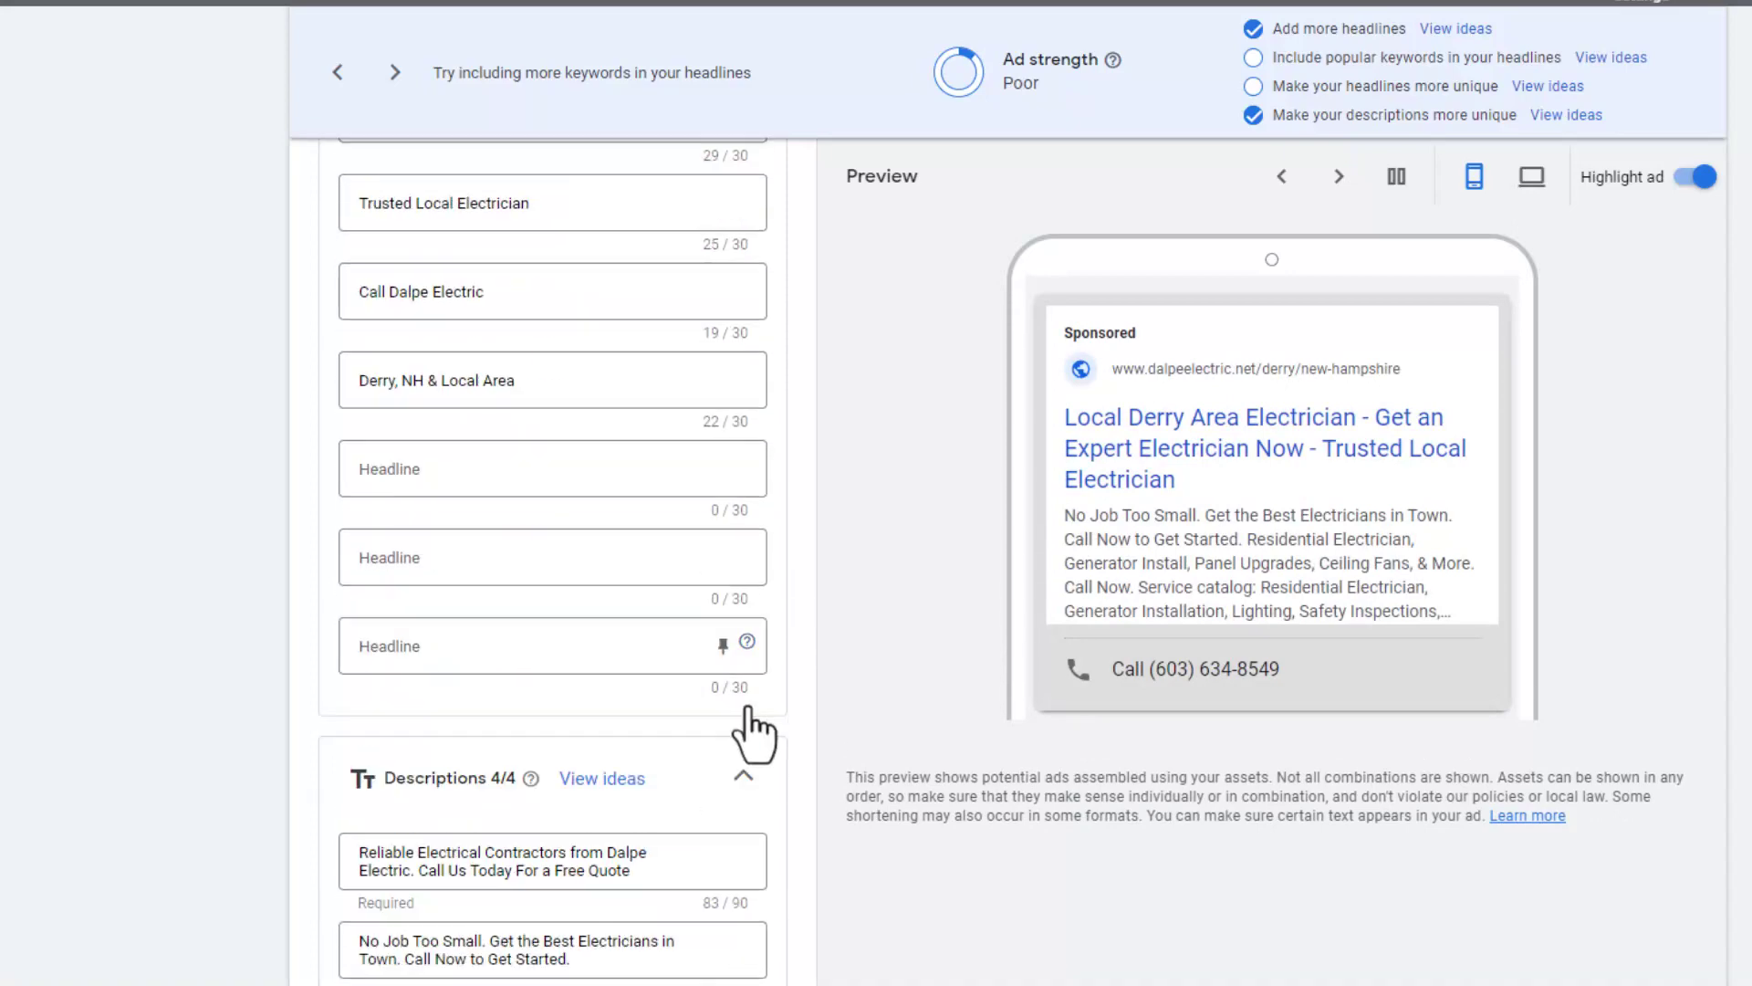
{"action": "scroll", "coordinate": [791, 615], "scroll_direction": "up", "scroll_amount": 15}
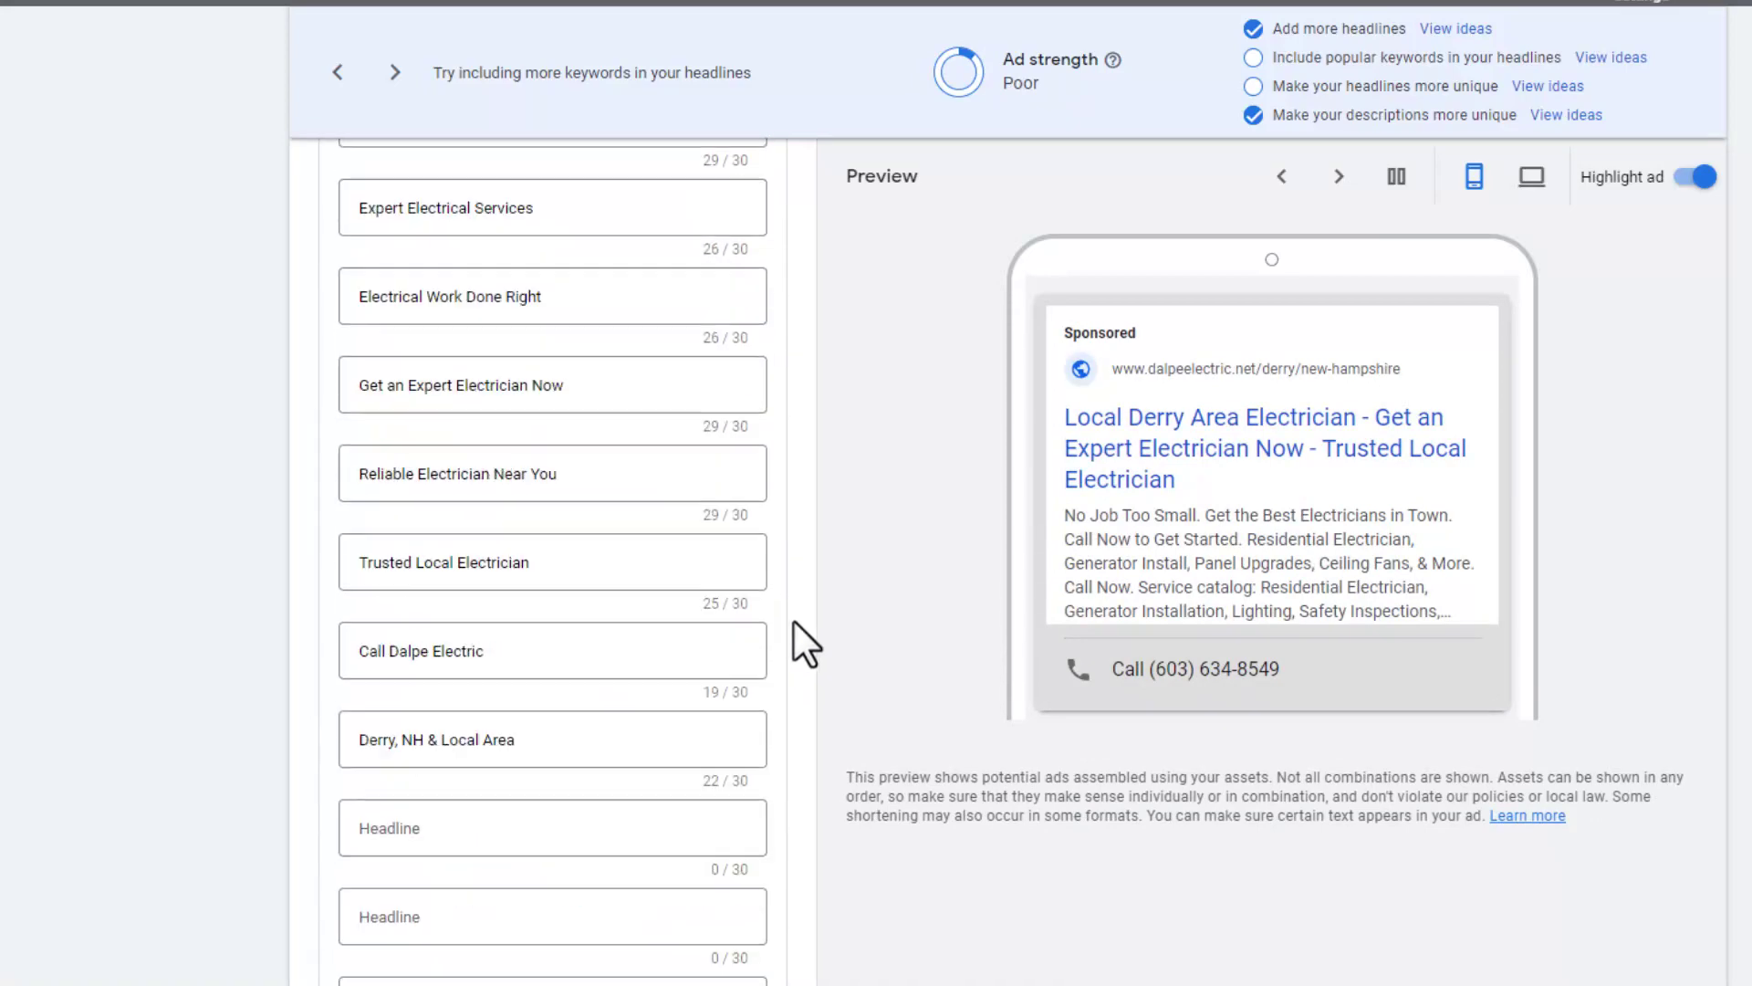